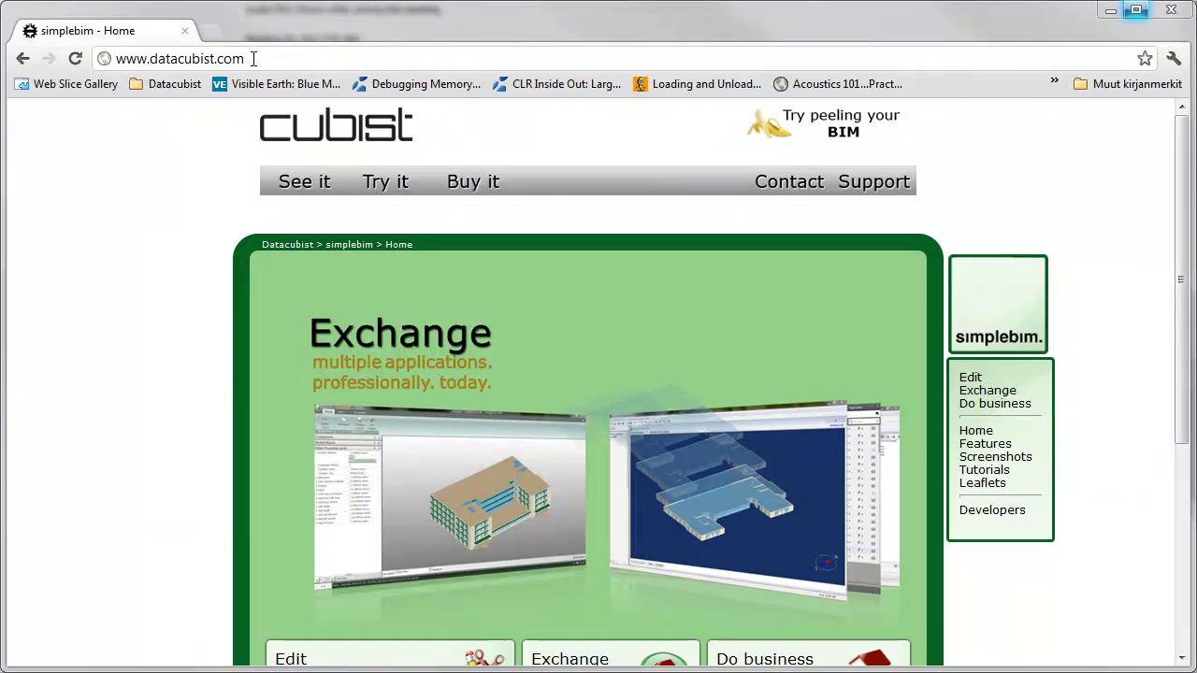
Select the web address and follow the 'Try it' link on datacubist.com to the trial page.
left_click_drag(253, 58, 112, 62)
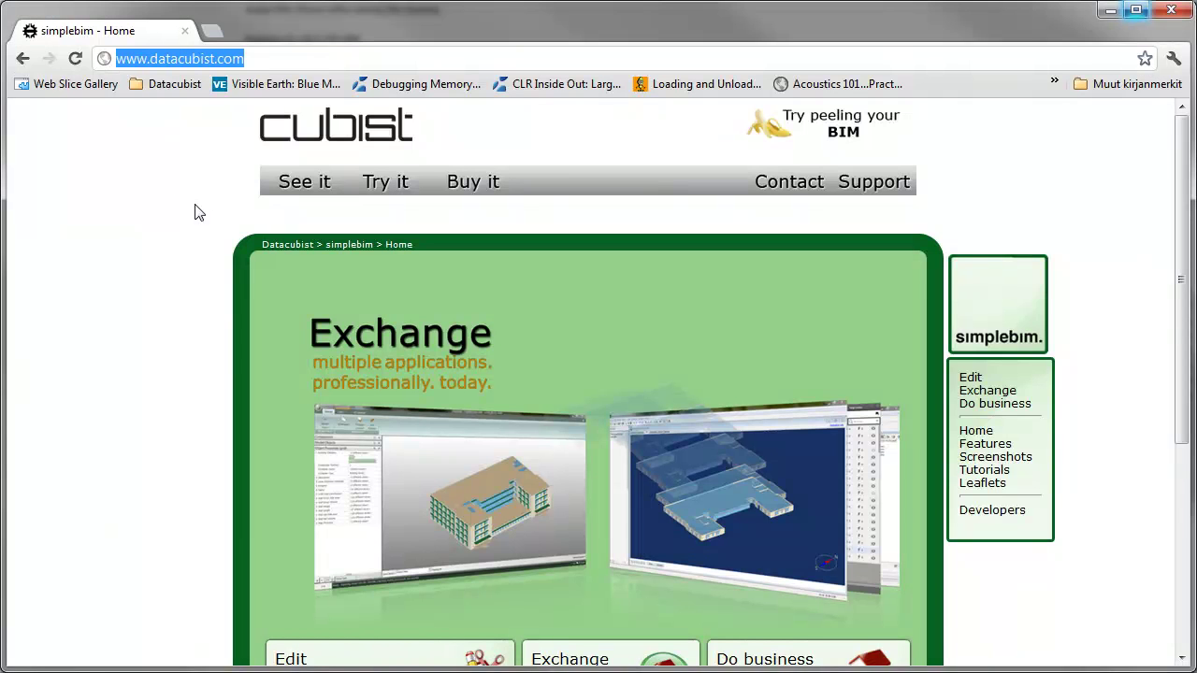
left_click(396, 185)
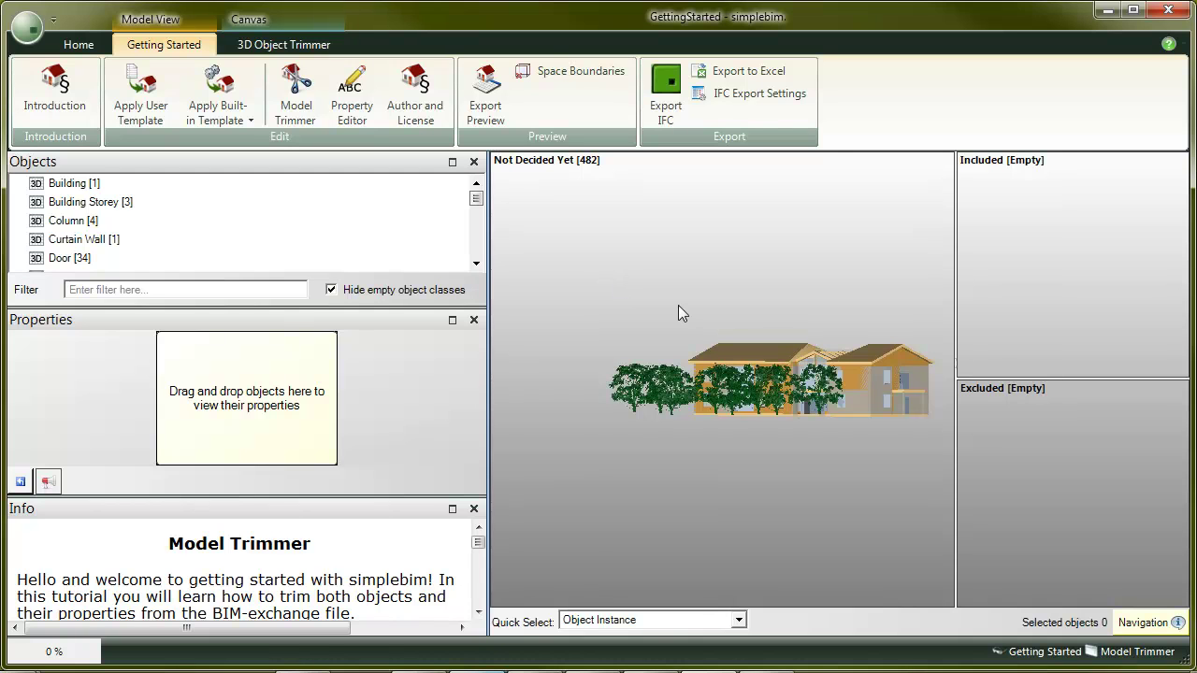
Orbit, zoom and pan around the GettingStarted building to view it from different angles.
mouse_move(1148, 623)
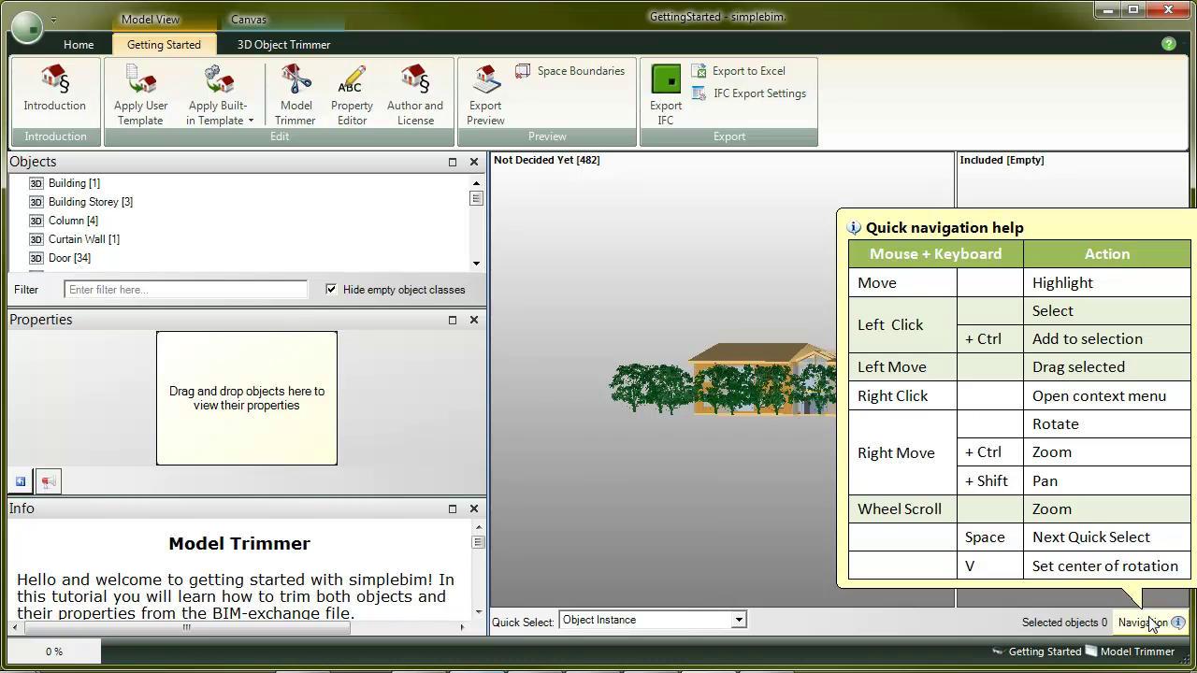
left_click_drag(669, 462, 805, 492)
scroll(765, 509, "up", 3)
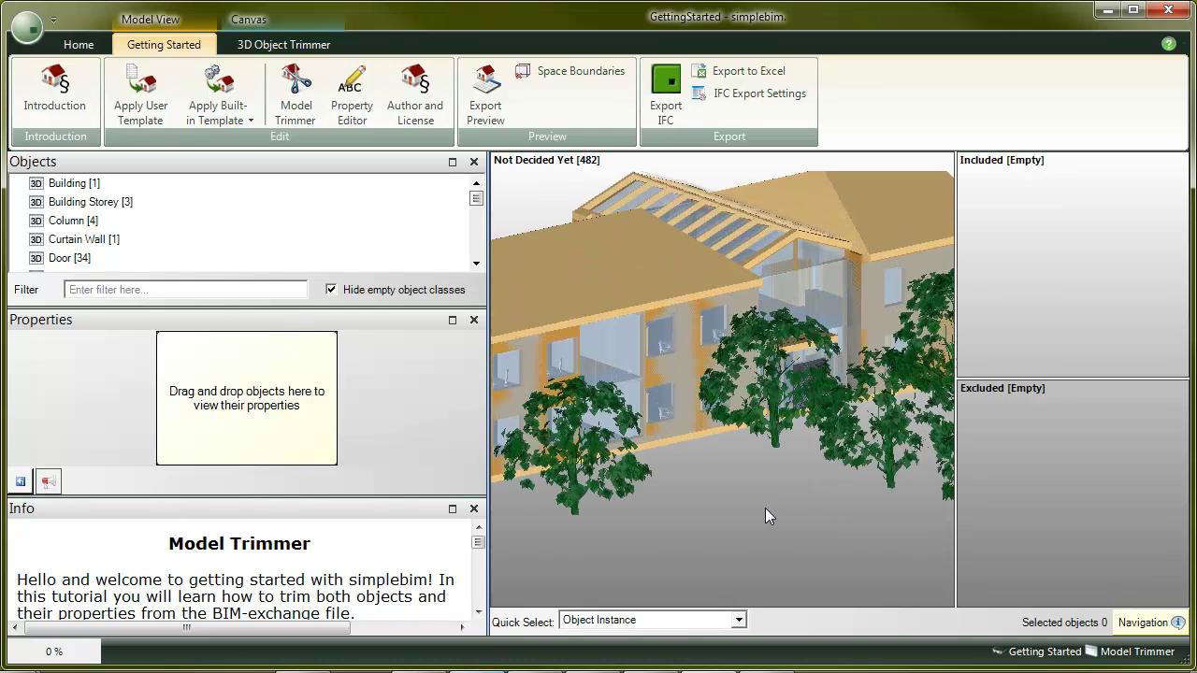
scroll(765, 509, "down", 5)
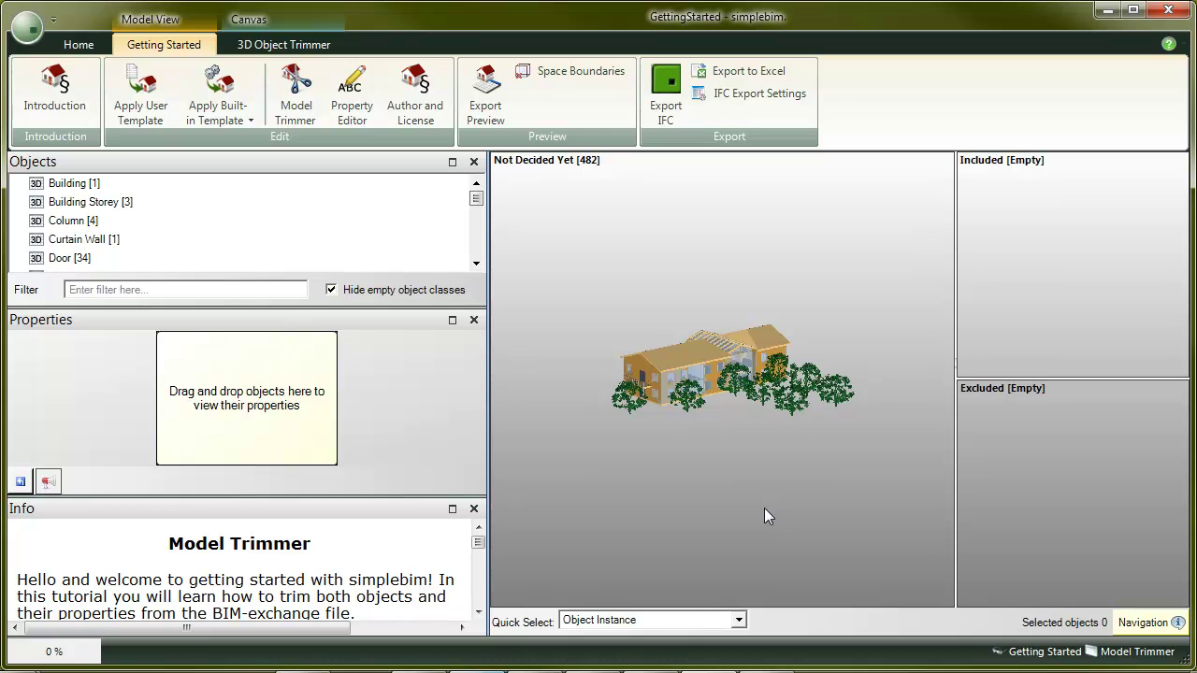
right_click_drag(764, 508, 761, 567)
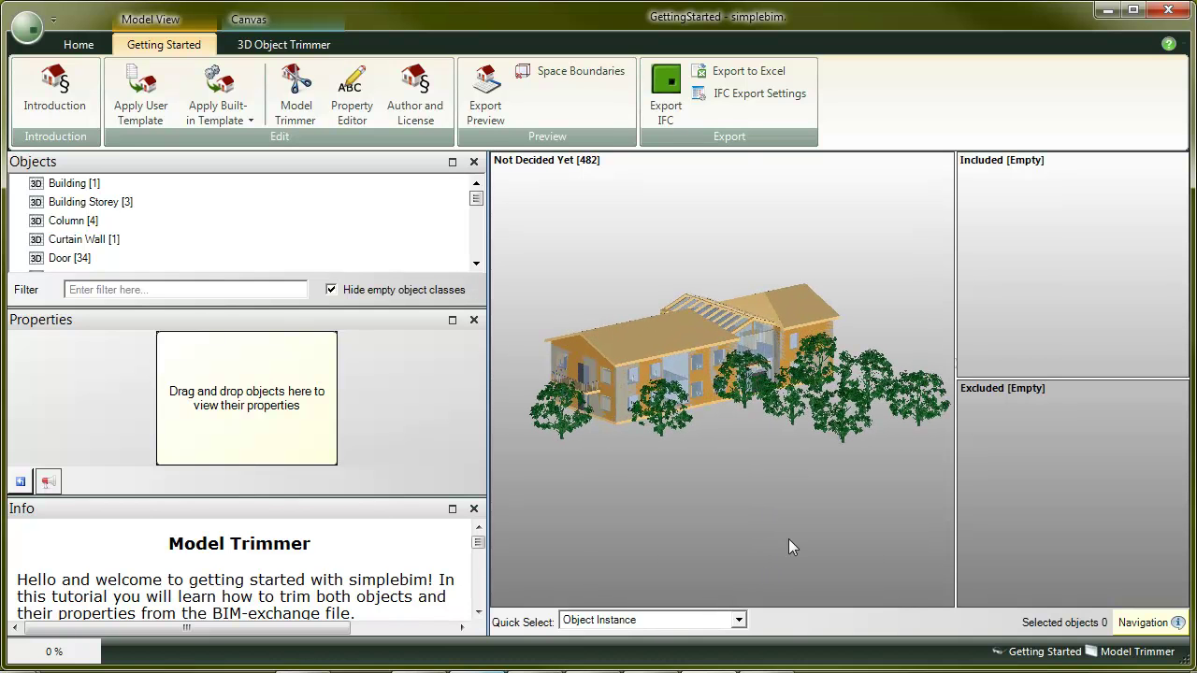
middle_click_drag(815, 513, 754, 547)
Set the rotation centre on the building and orbit to a top-down view of the site.
key("v")
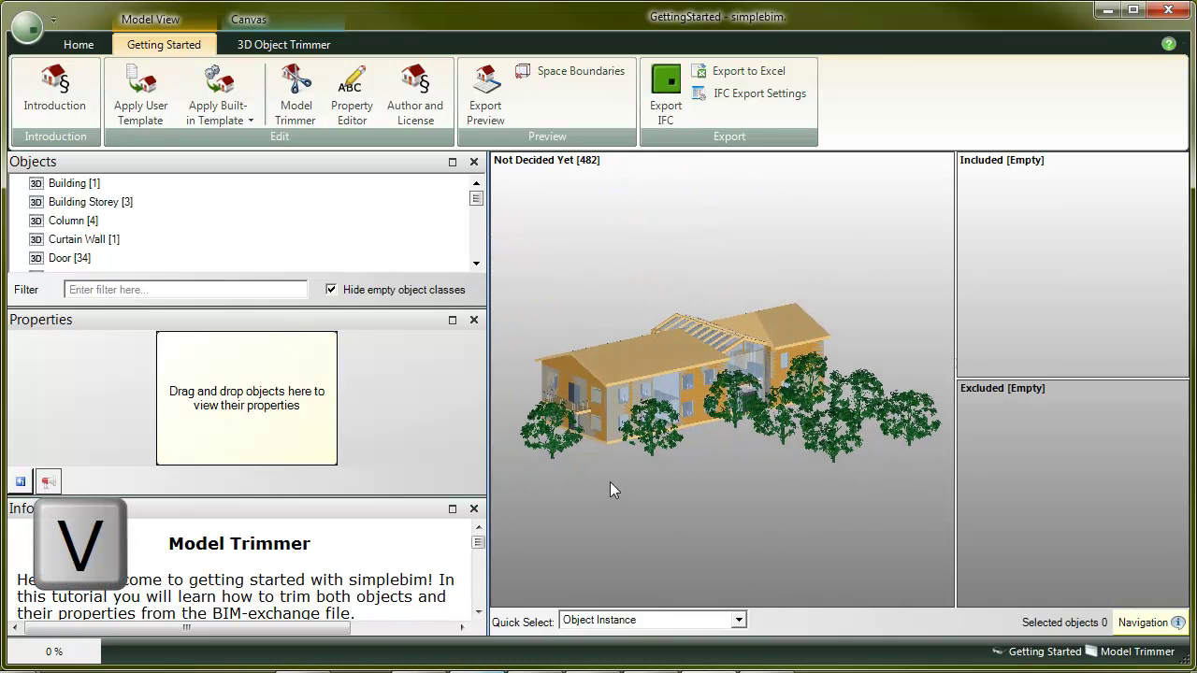
scroll(610, 480, "up", 2)
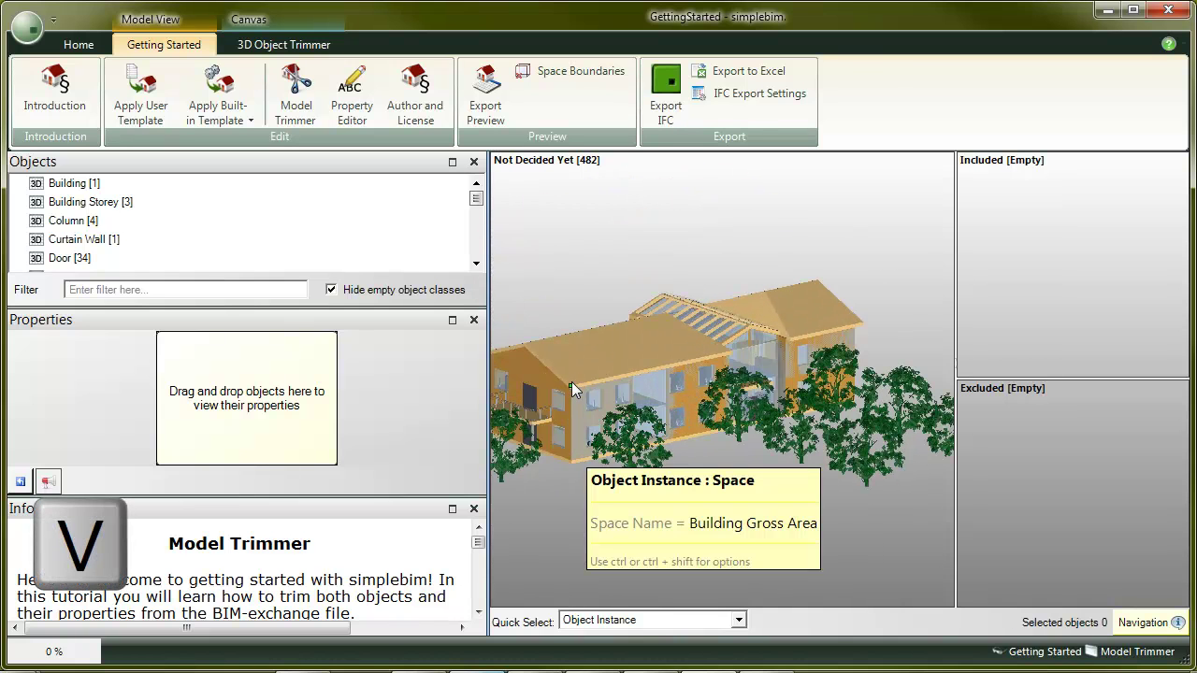
left_click_drag(747, 538, 680, 667)
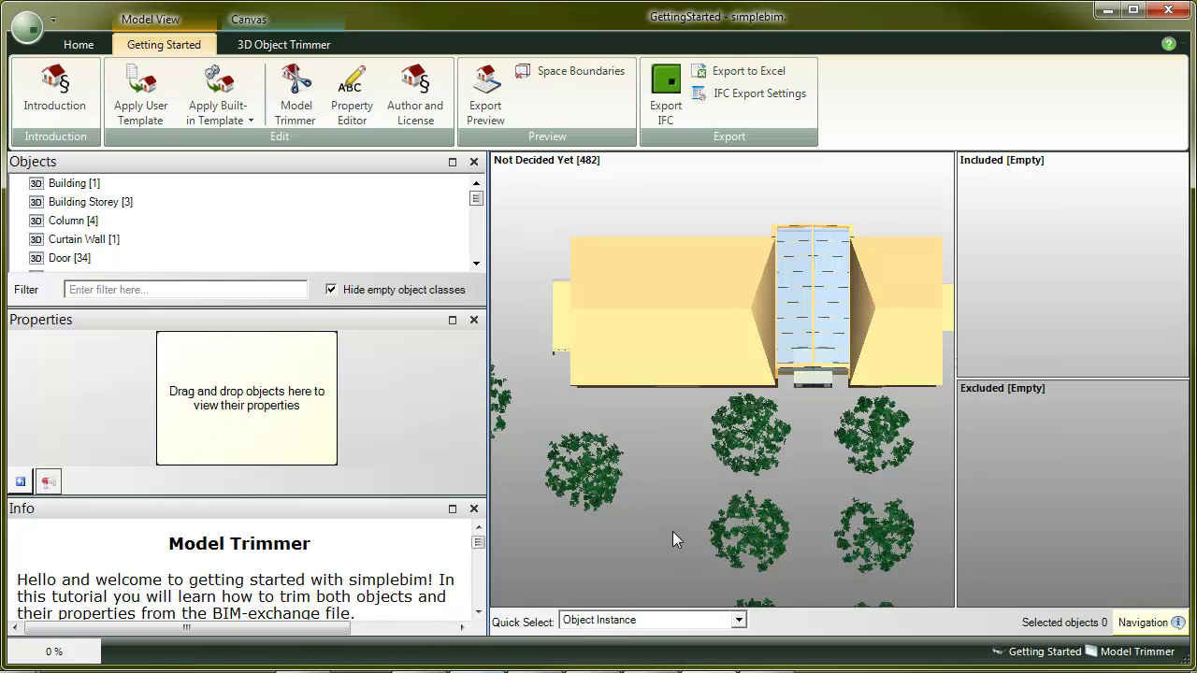
In the 3D Object Trimmer, turn on Area Selection and box-select the lower trees.
scroll(672, 531, "down", 3)
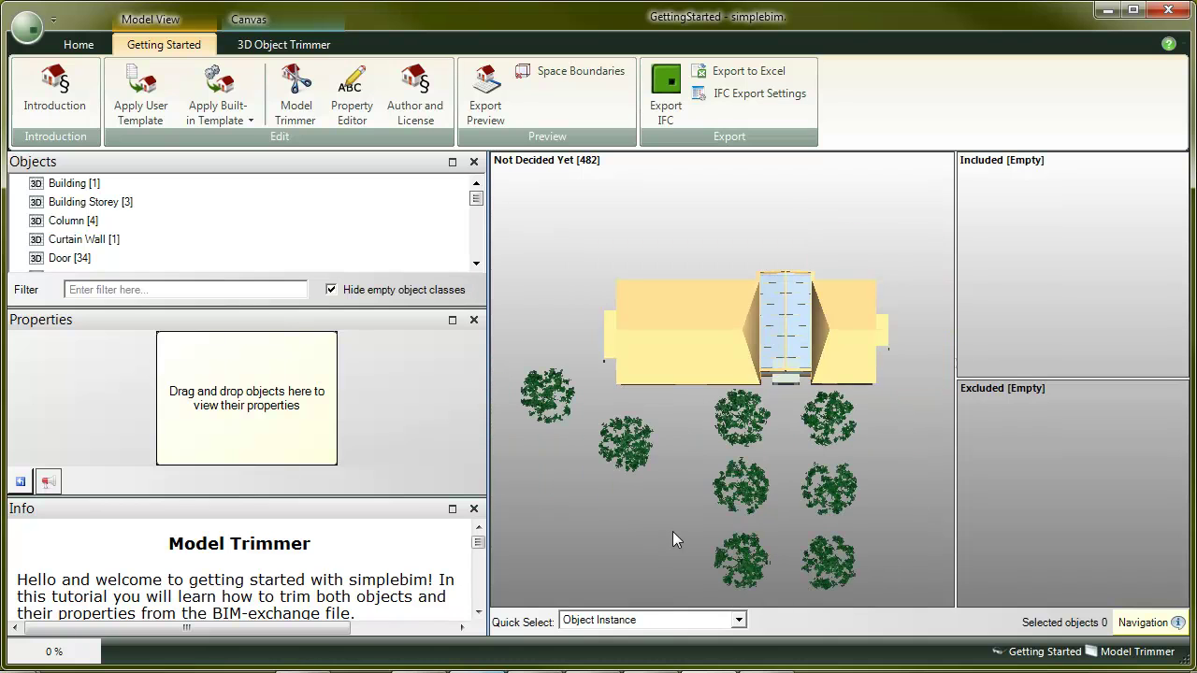
left_click(286, 45)
left_click(412, 108)
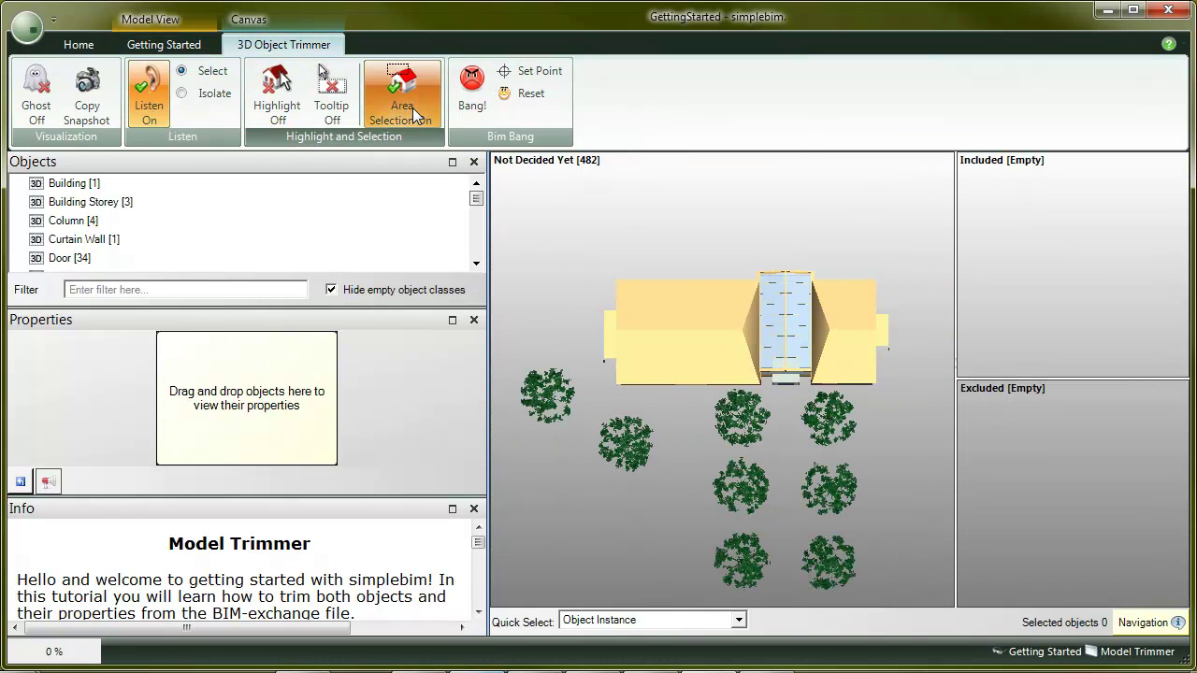
key("a")
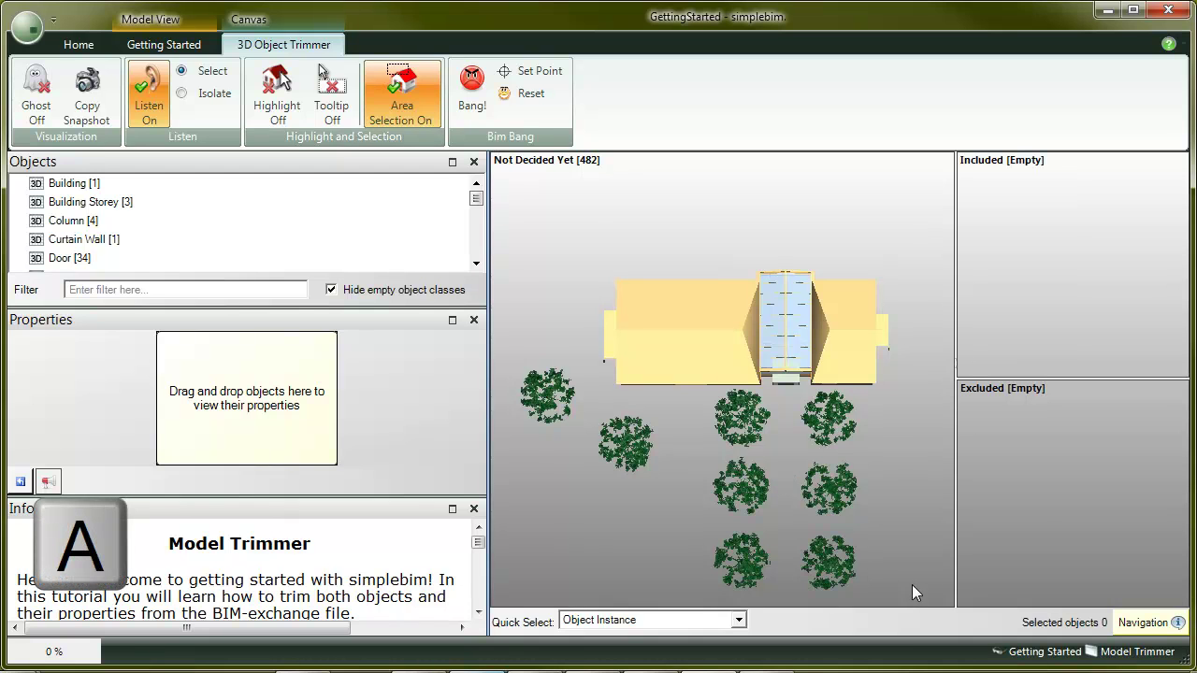
left_click_drag(912, 585, 721, 477)
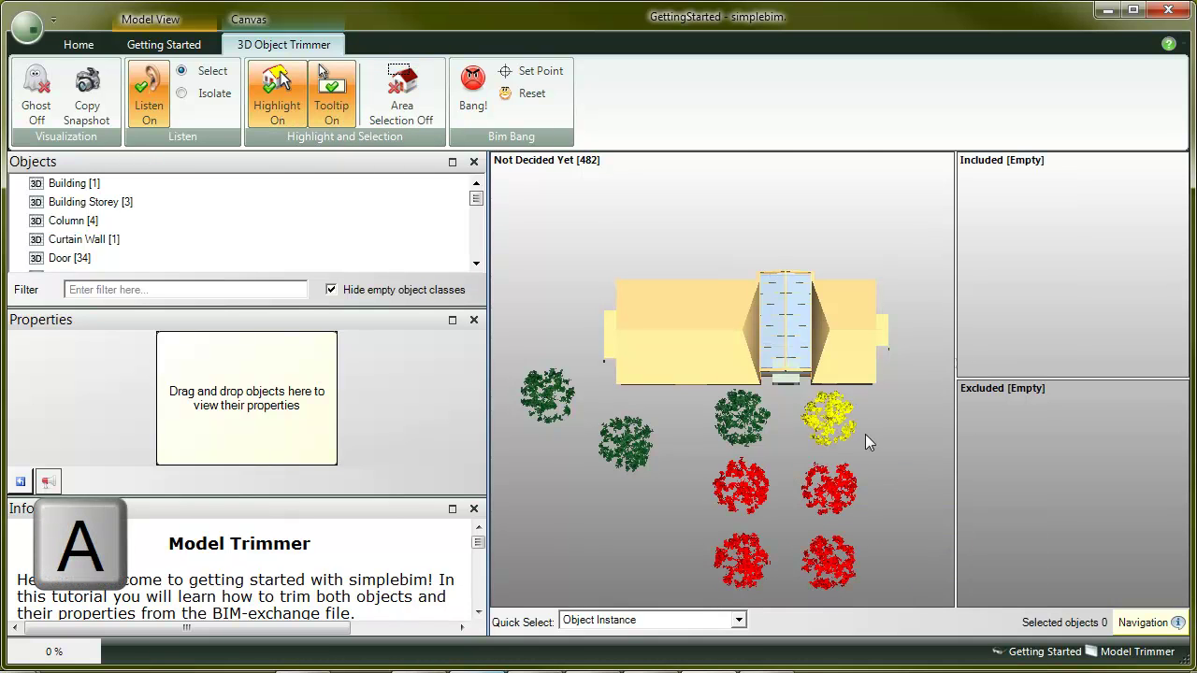
Ctrl-add two more trees to the area selection, then deselect the middle row of trees.
key("a")
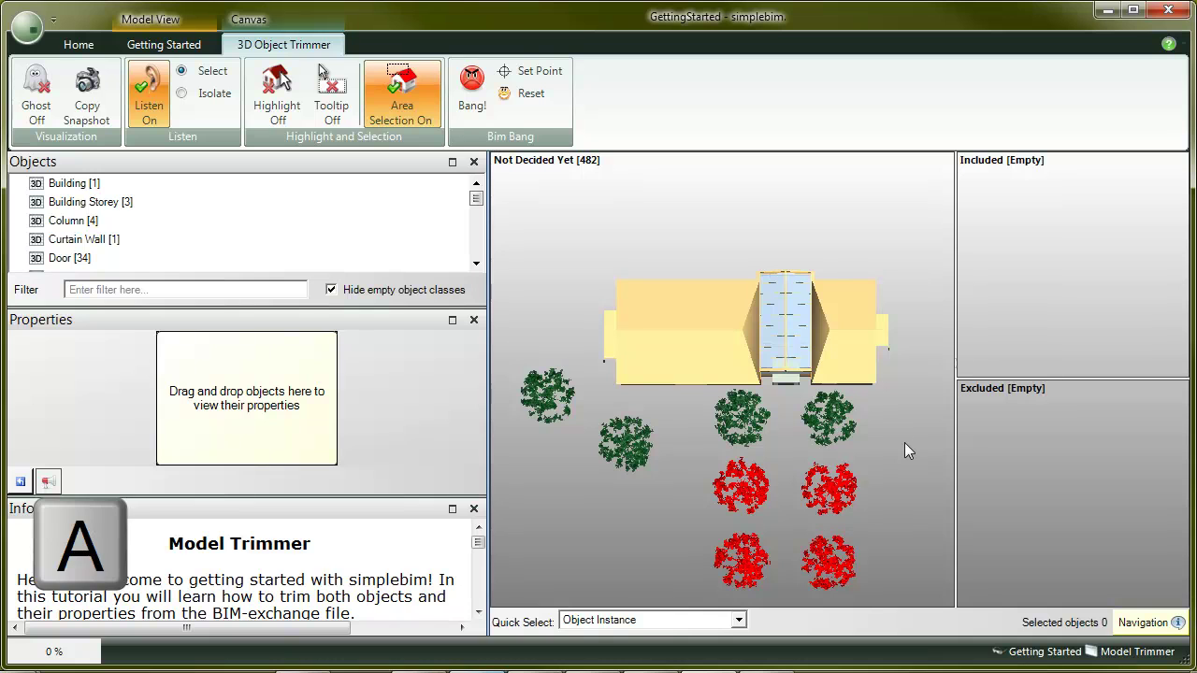
key("ctrl")
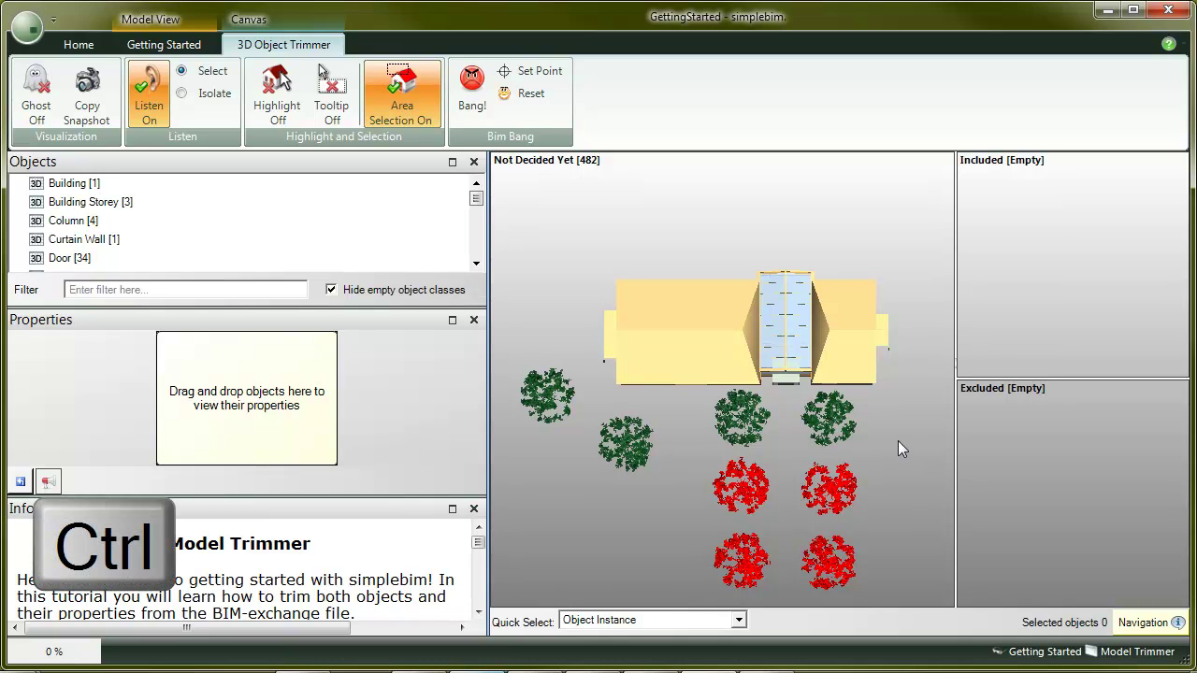
left_click_drag(897, 440, 733, 414, "ctrl")
key("v")
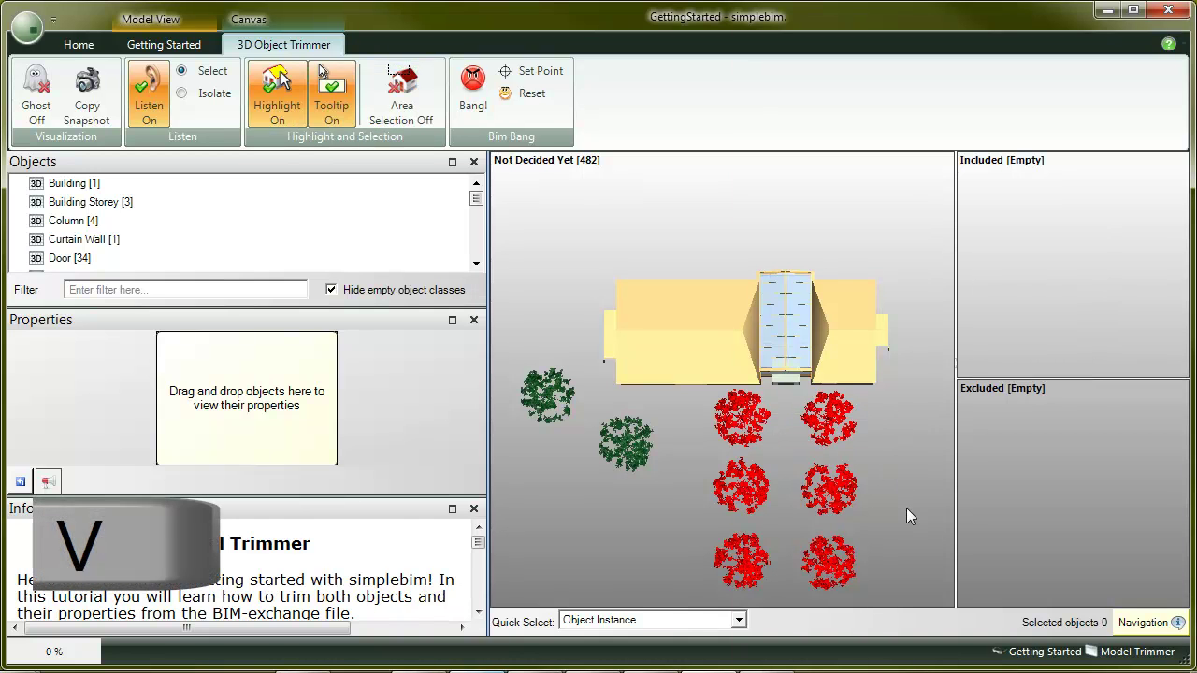
left_click_drag(918, 506, 733, 479)
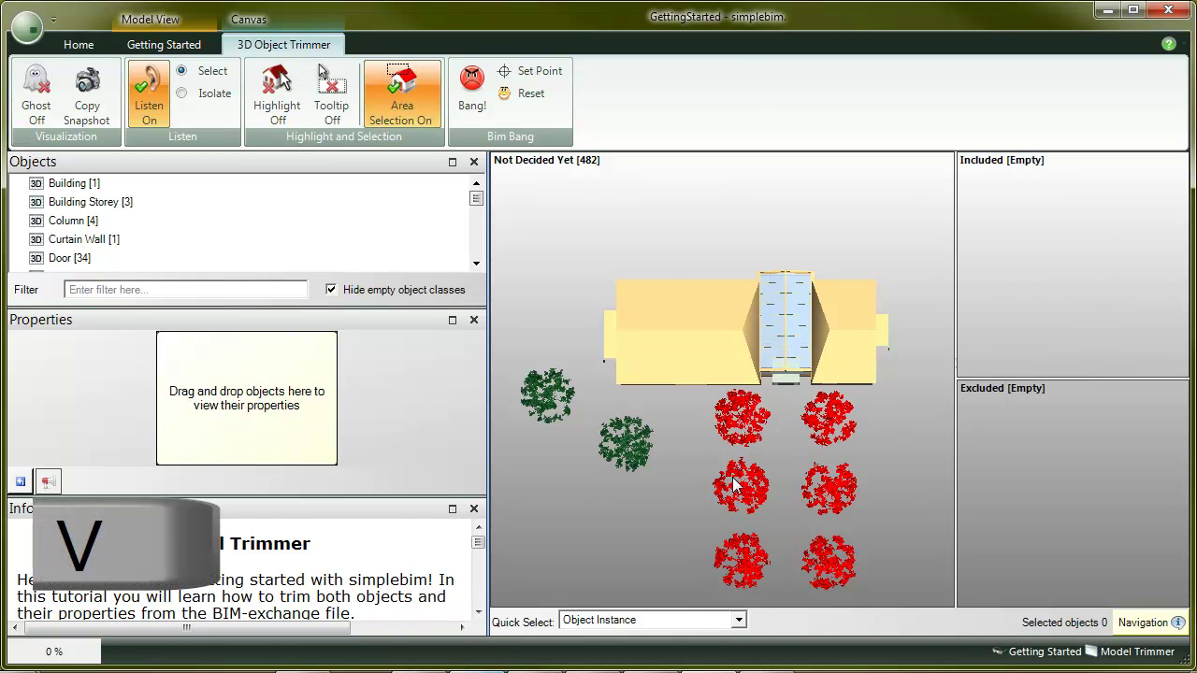
Orbit to a perspective view of the building and close the highlighted roof's options panel.
left_click_drag(649, 525, 708, 435)
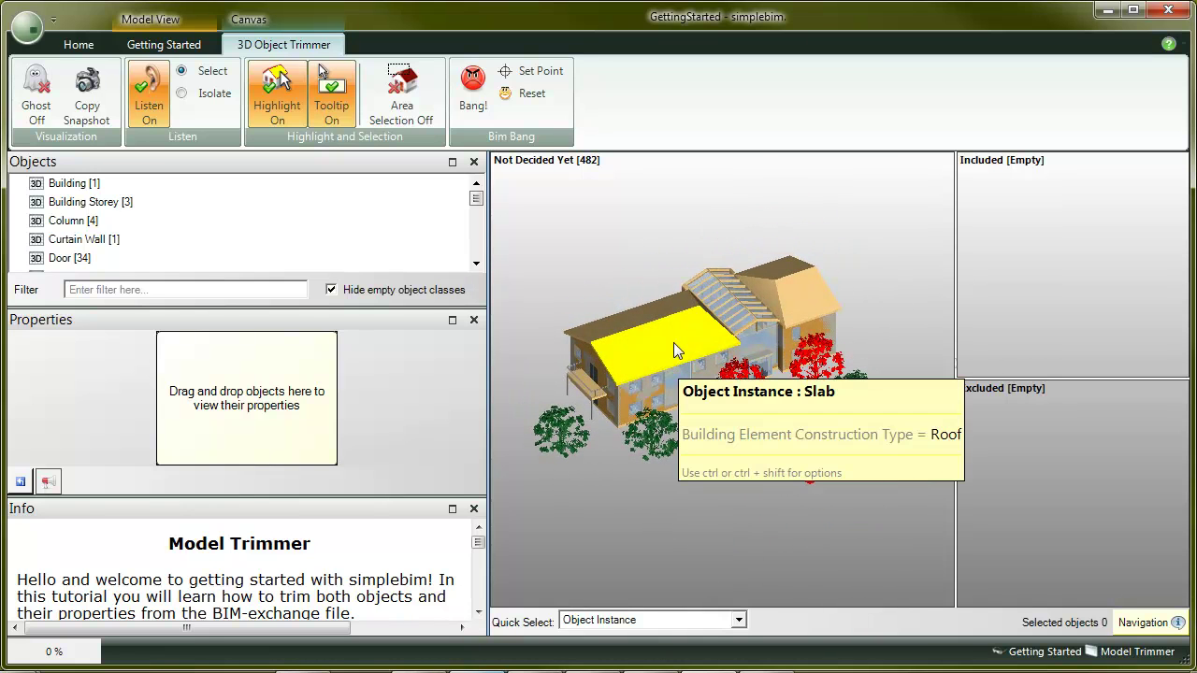
mouse_move(673, 342)
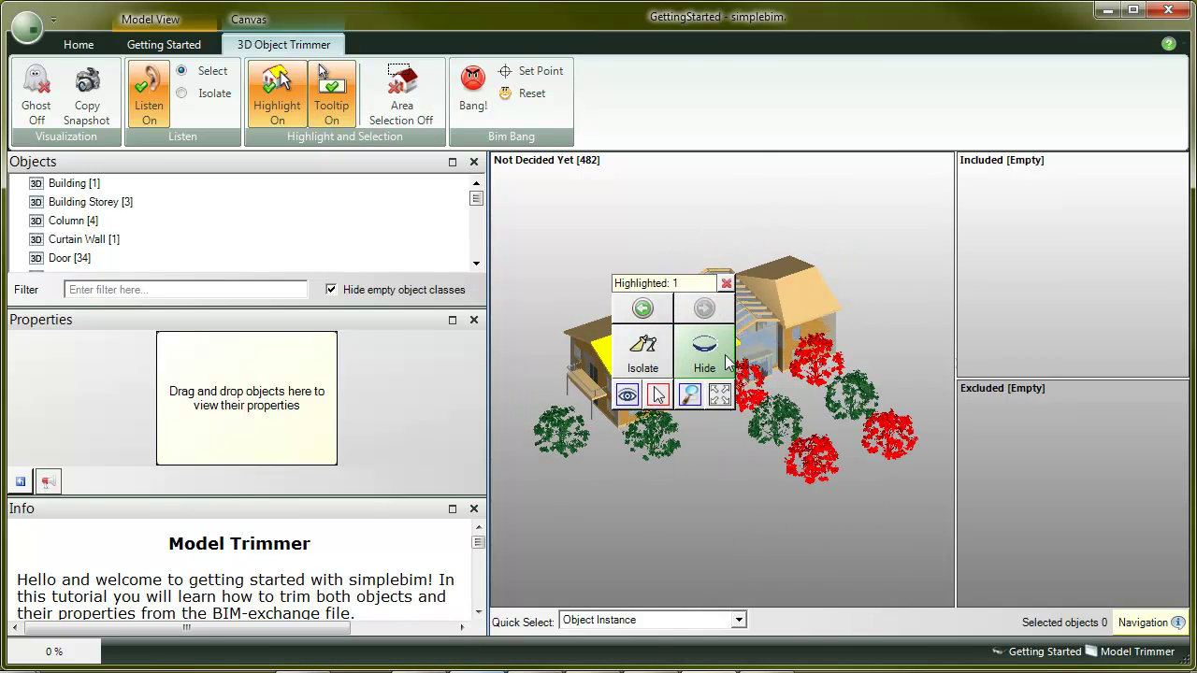
left_click(726, 282)
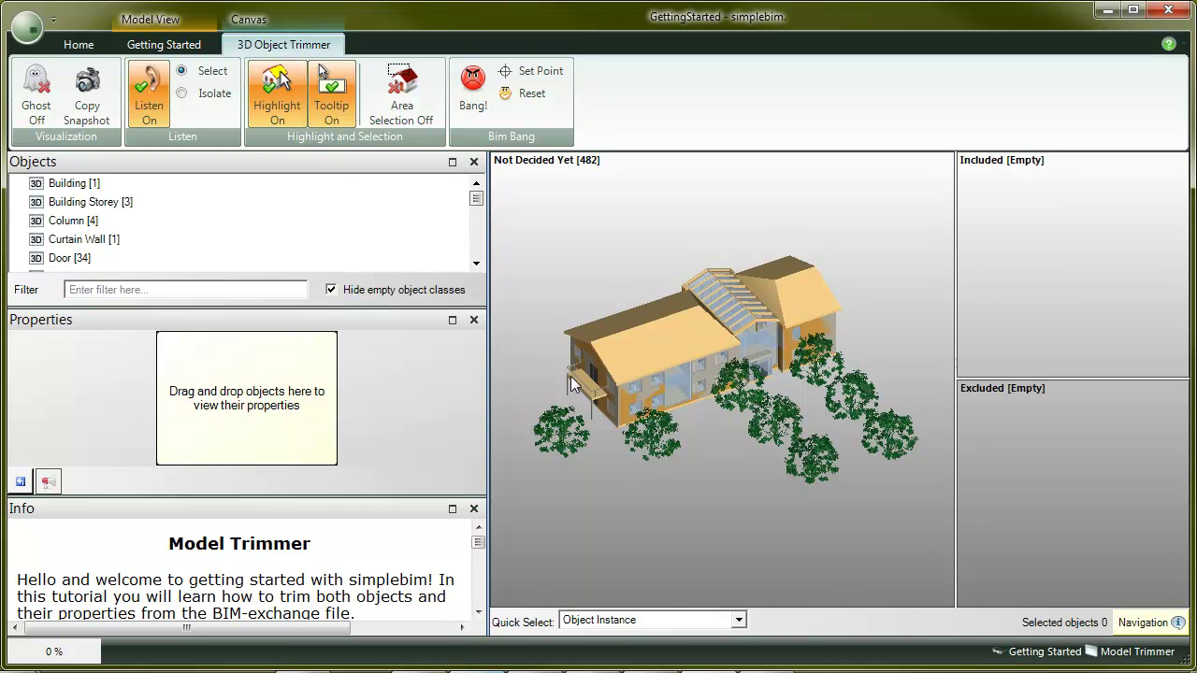
Apply the Energy Analysis user template from simplebim\Templates\GettingStarted to the model.
left_click(178, 46)
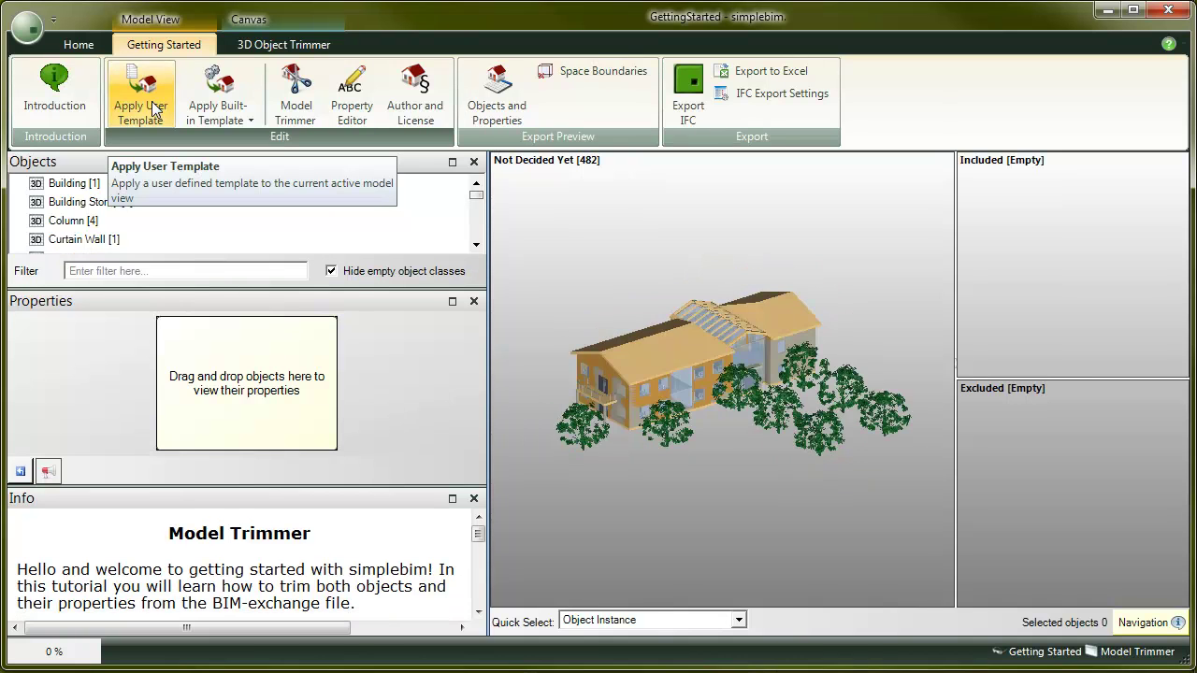
left_click(163, 106)
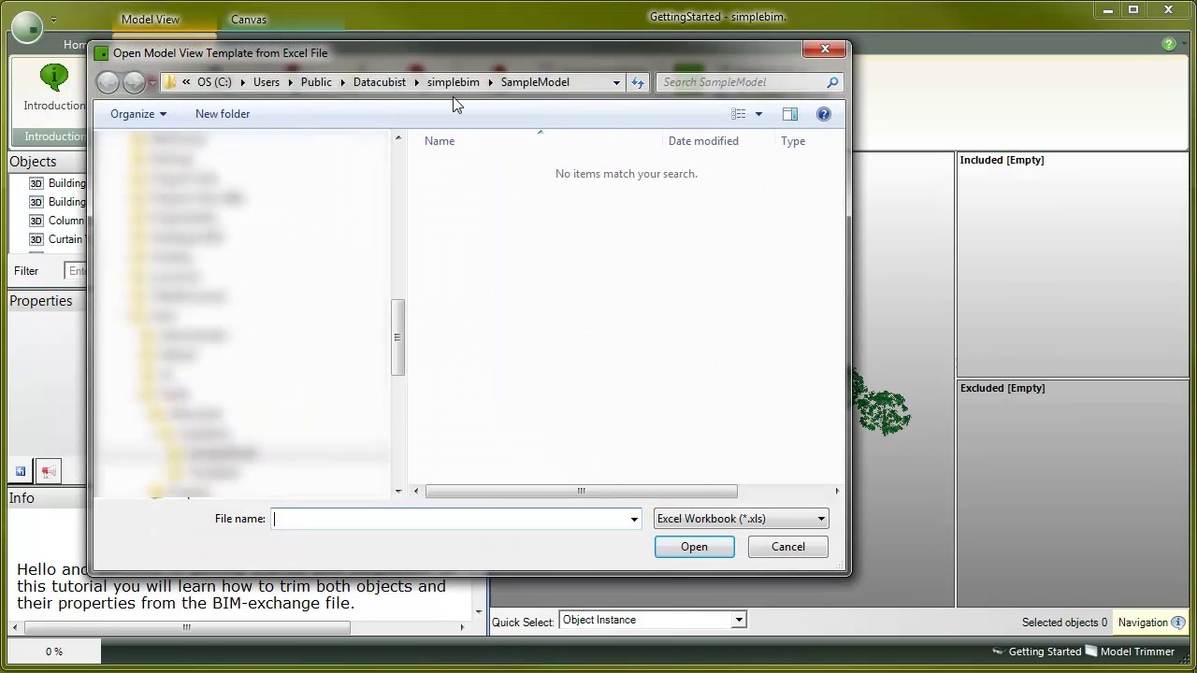
left_click(452, 83)
double_click(489, 190)
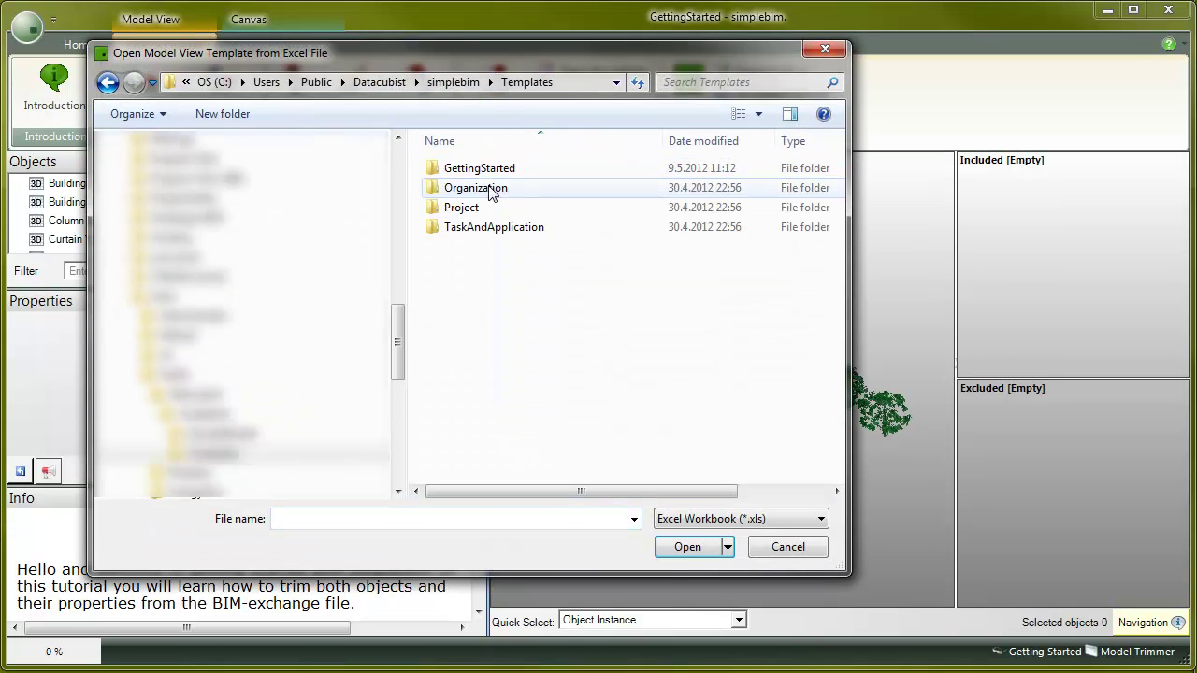
double_click(510, 171)
left_click(539, 171)
double_click(538, 171)
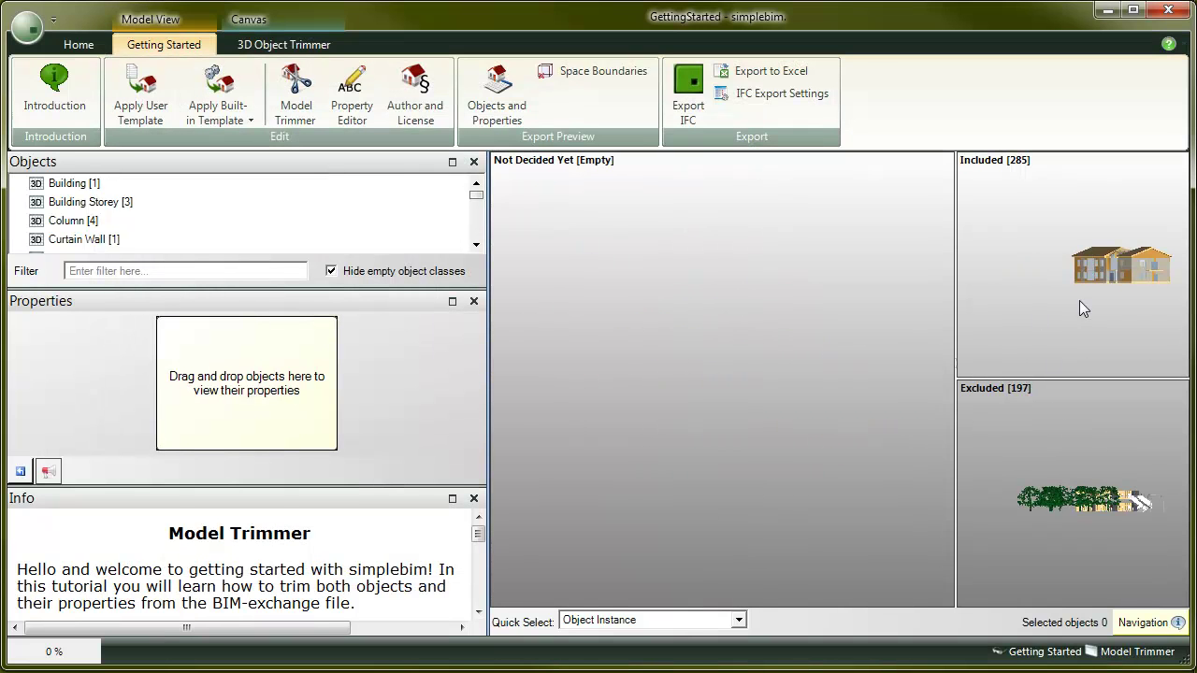
Put the Included objects in the main view and rotate and zoom the Excluded fence and trees.
left_click_drag(1124, 300, 879, 173)
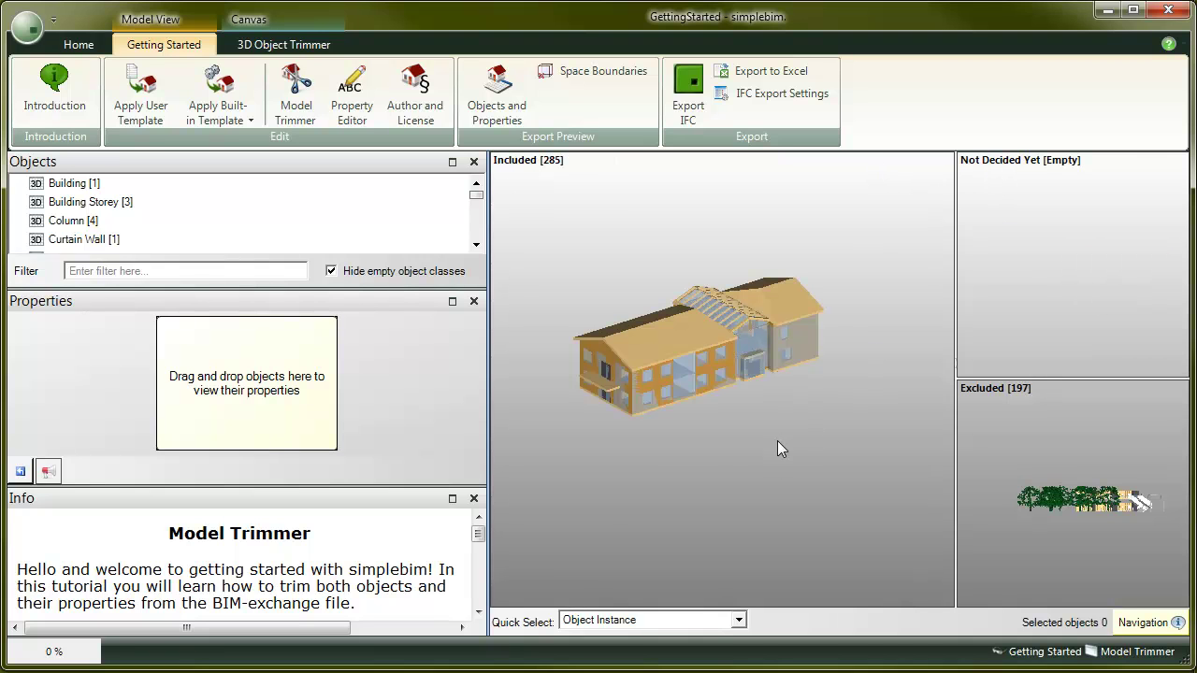
scroll(778, 453, "up", 3)
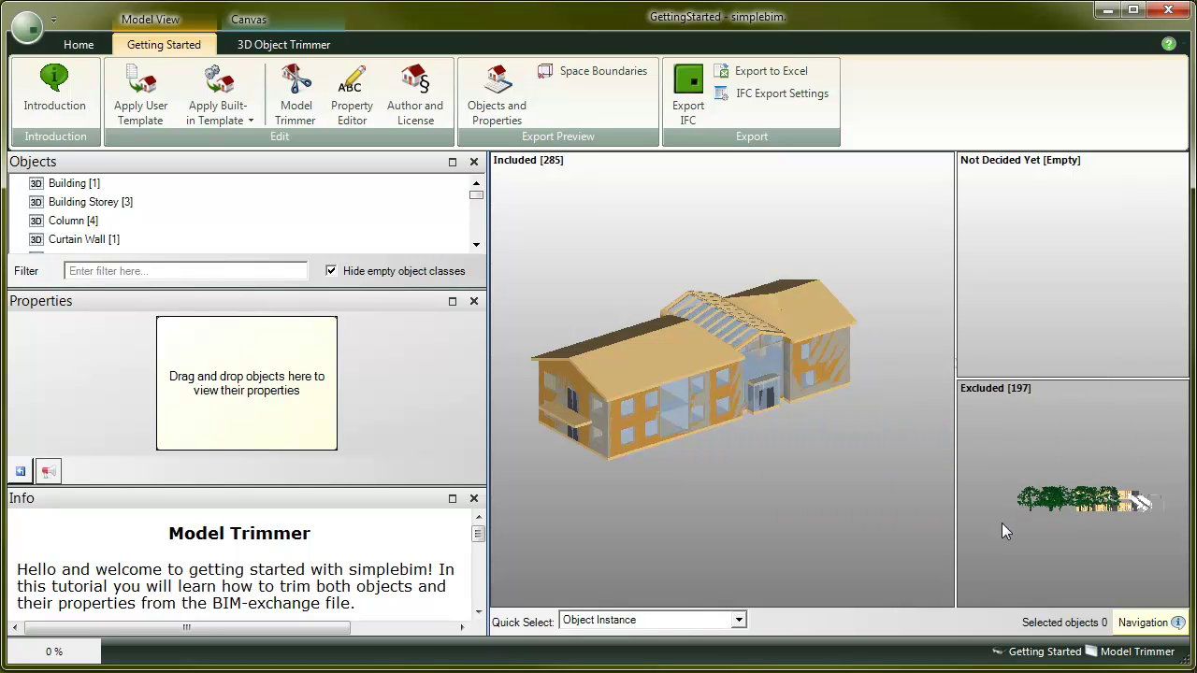
left_click_drag(1001, 524, 1083, 557)
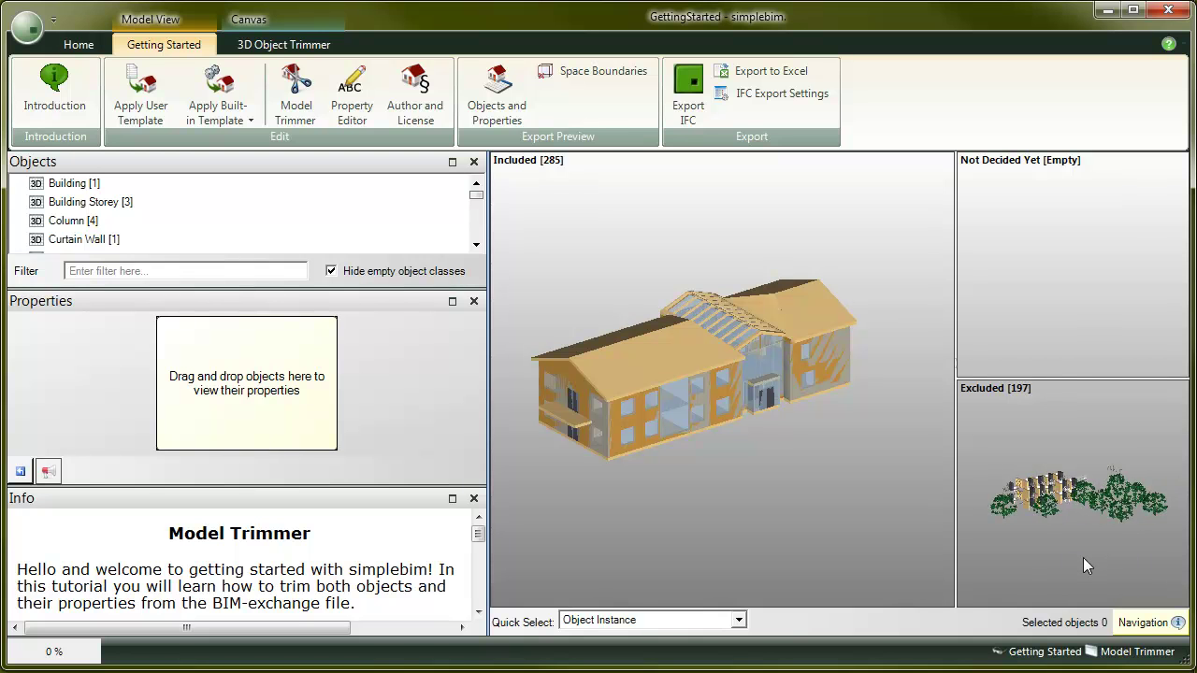
scroll(1083, 557, "up", 5)
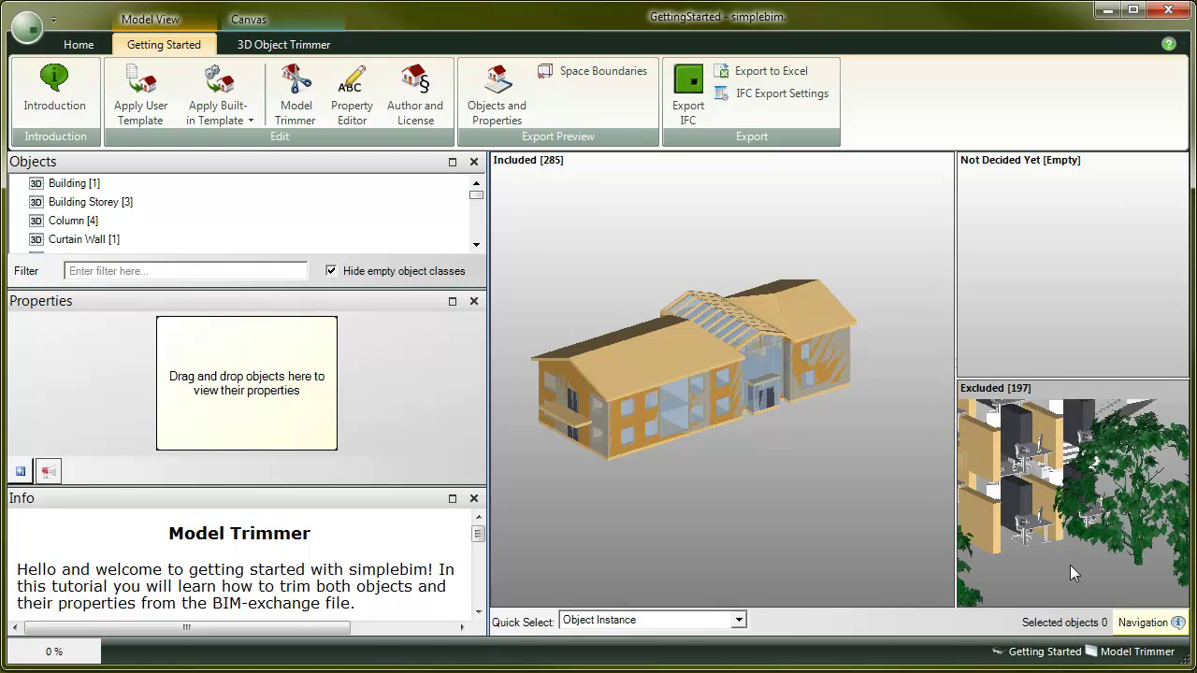
scroll(1055, 558, "down", 3)
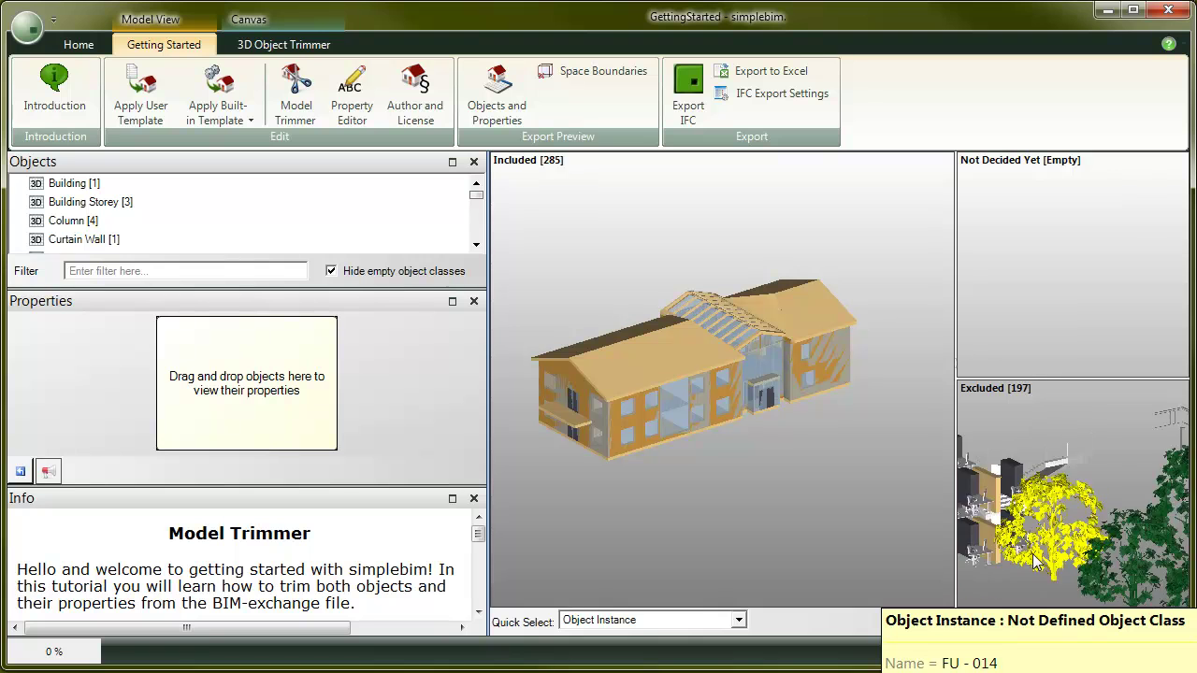
scroll(1034, 559, "down", 4)
scroll(1032, 553, "down", 2)
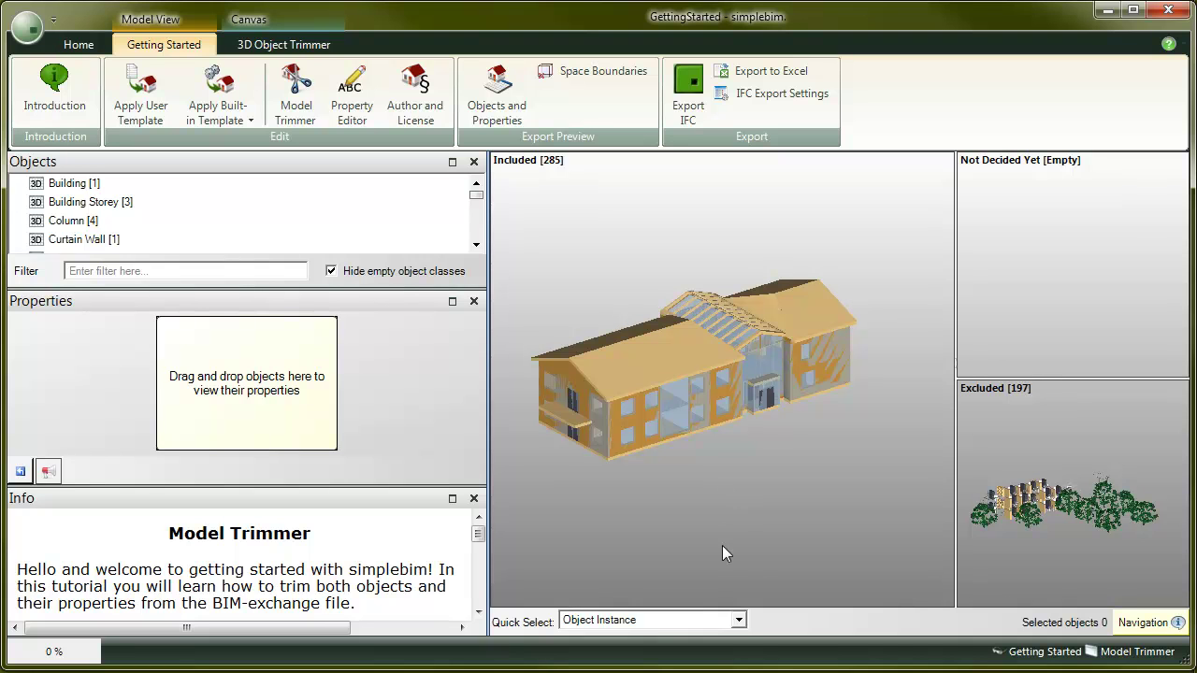
With Quick Select set to Object Class, hide the 76 walls and isolate the 31 spaces.
left_click(739, 620)
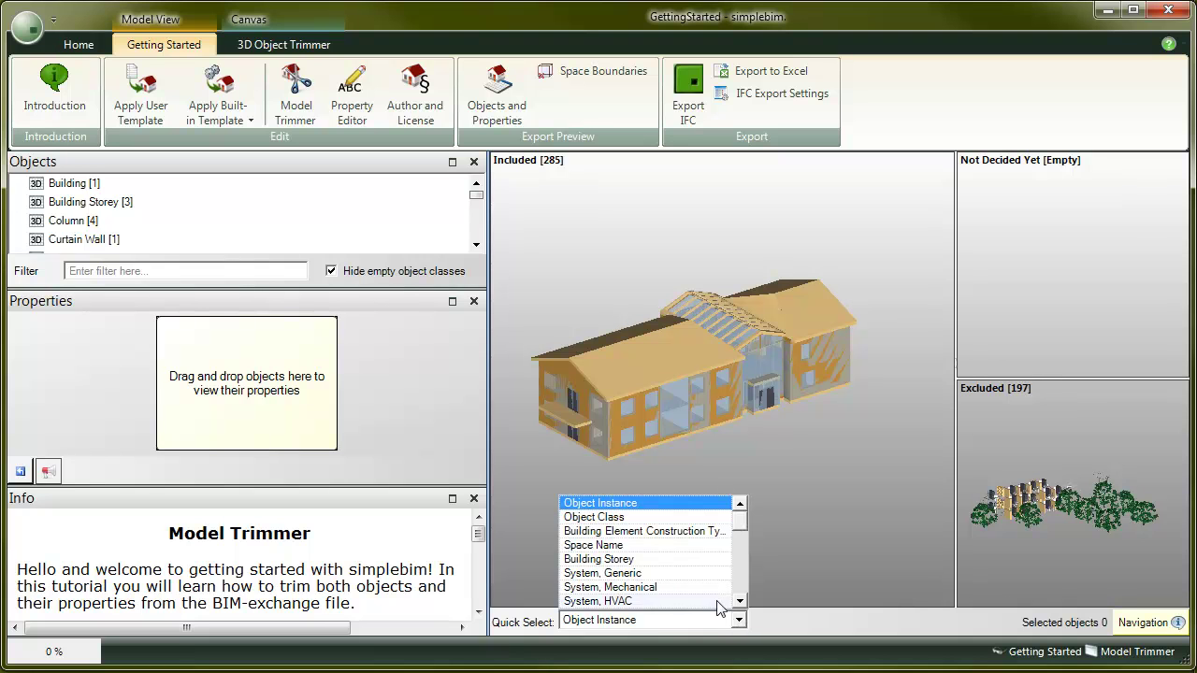
left_click(653, 519)
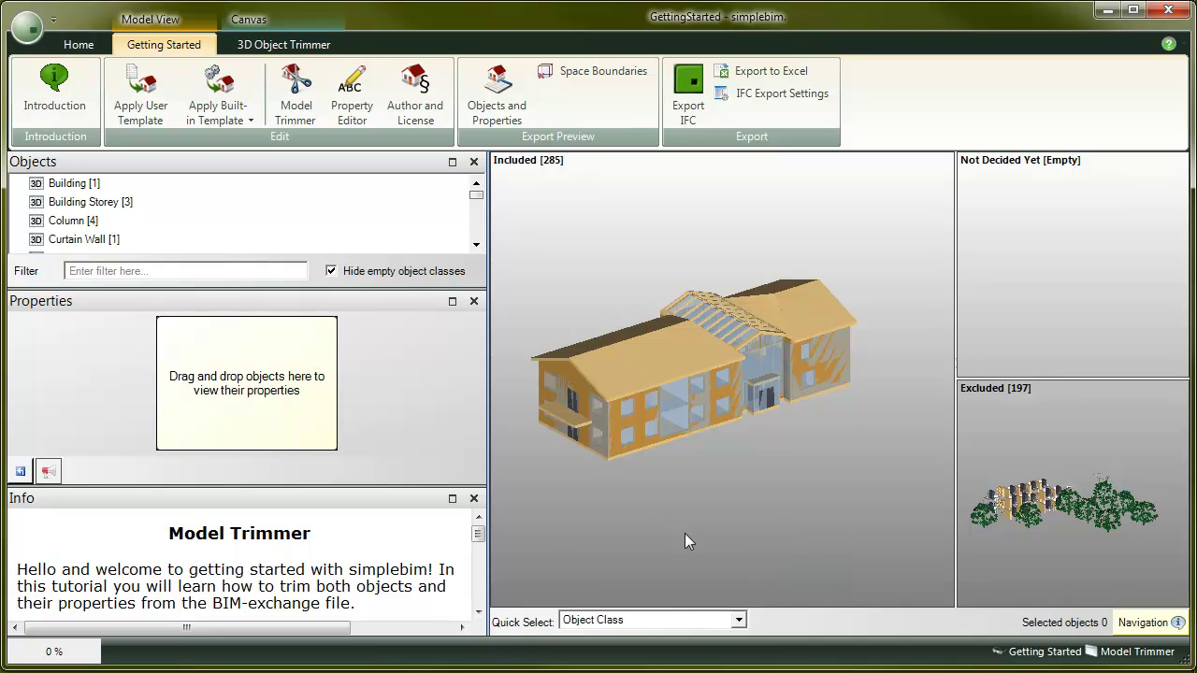
left_click(638, 440)
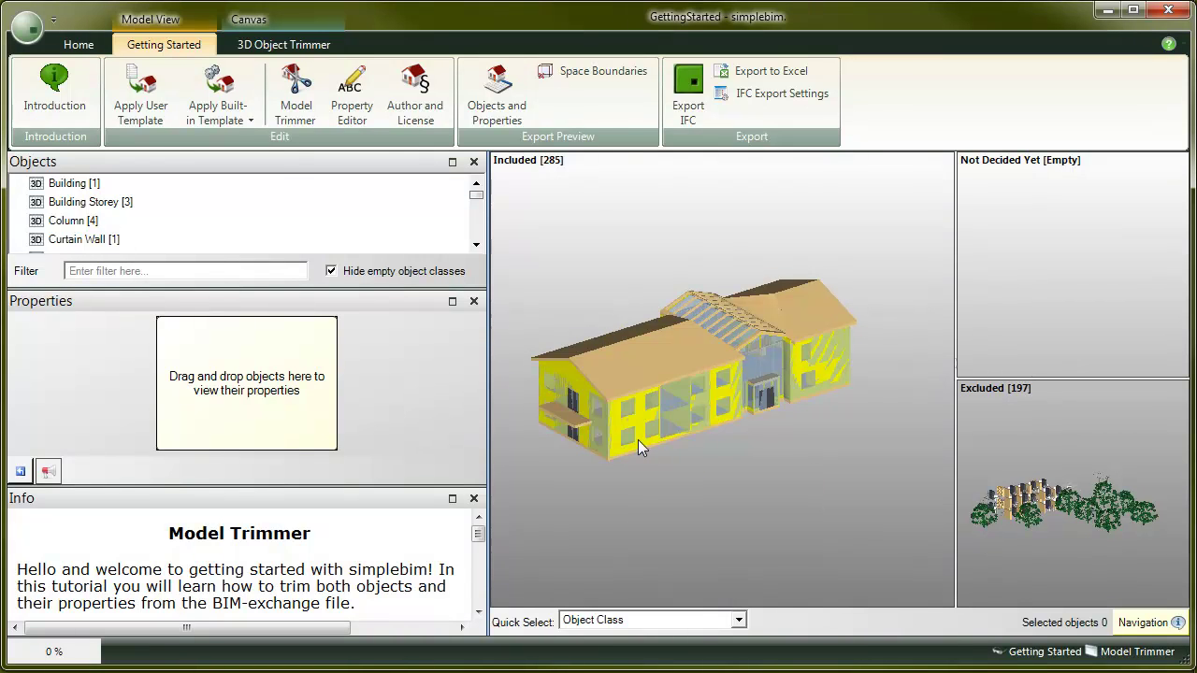
left_click(670, 446)
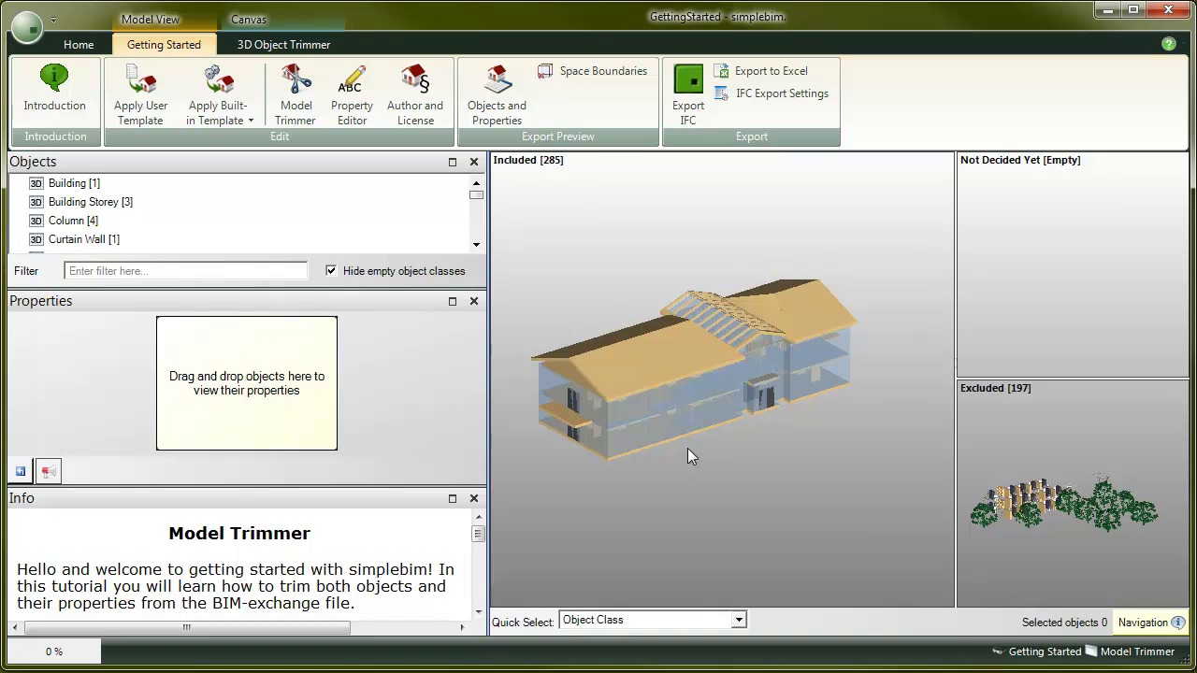
left_click(672, 426)
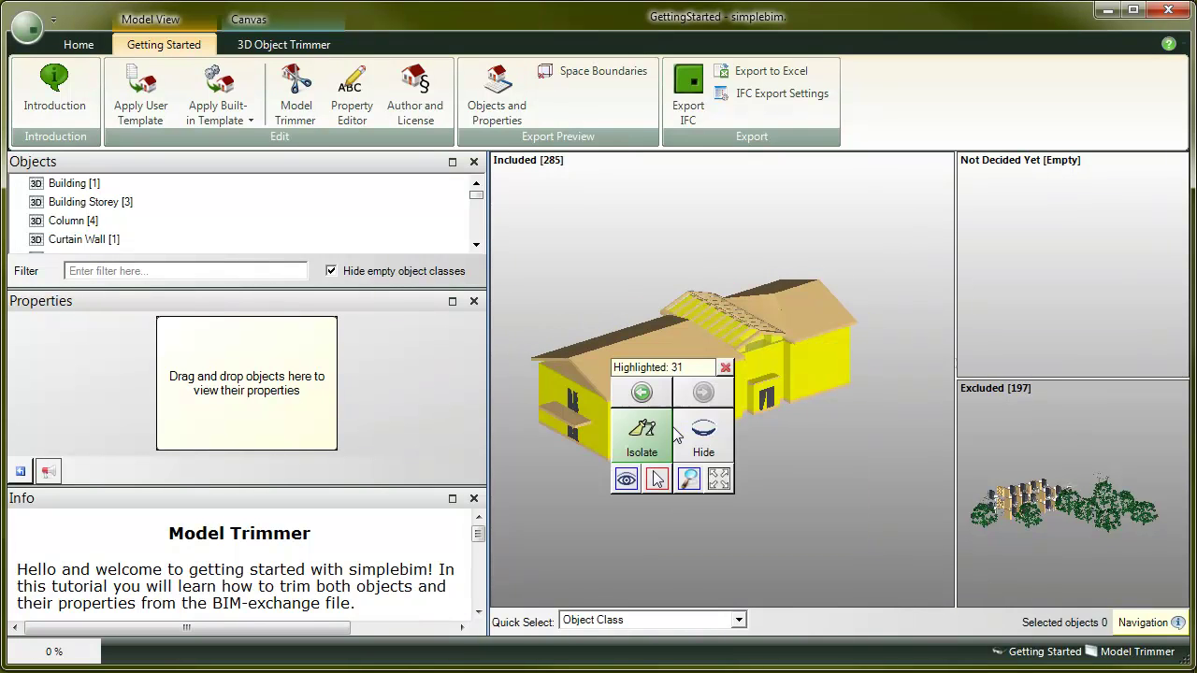
left_click(644, 441)
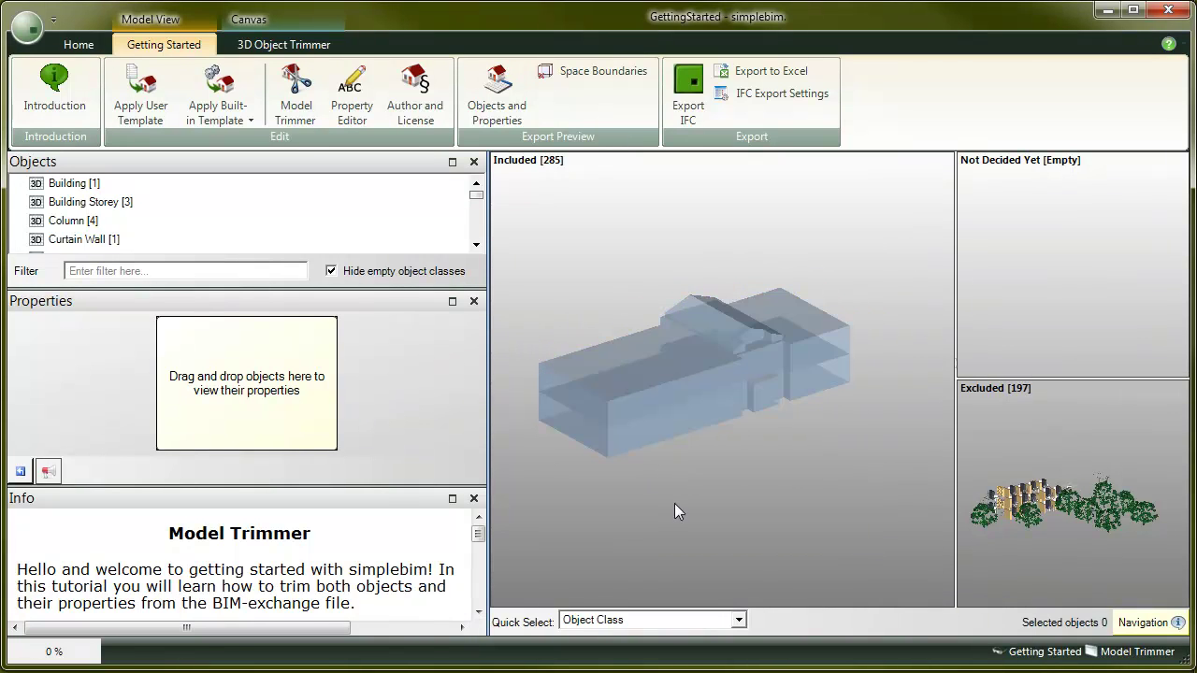
Switch Quick Select to Space Name, drag the two same-named spaces into Excluded, then show all.
left_click(738, 620)
left_click(649, 545)
mouse_move(720, 417)
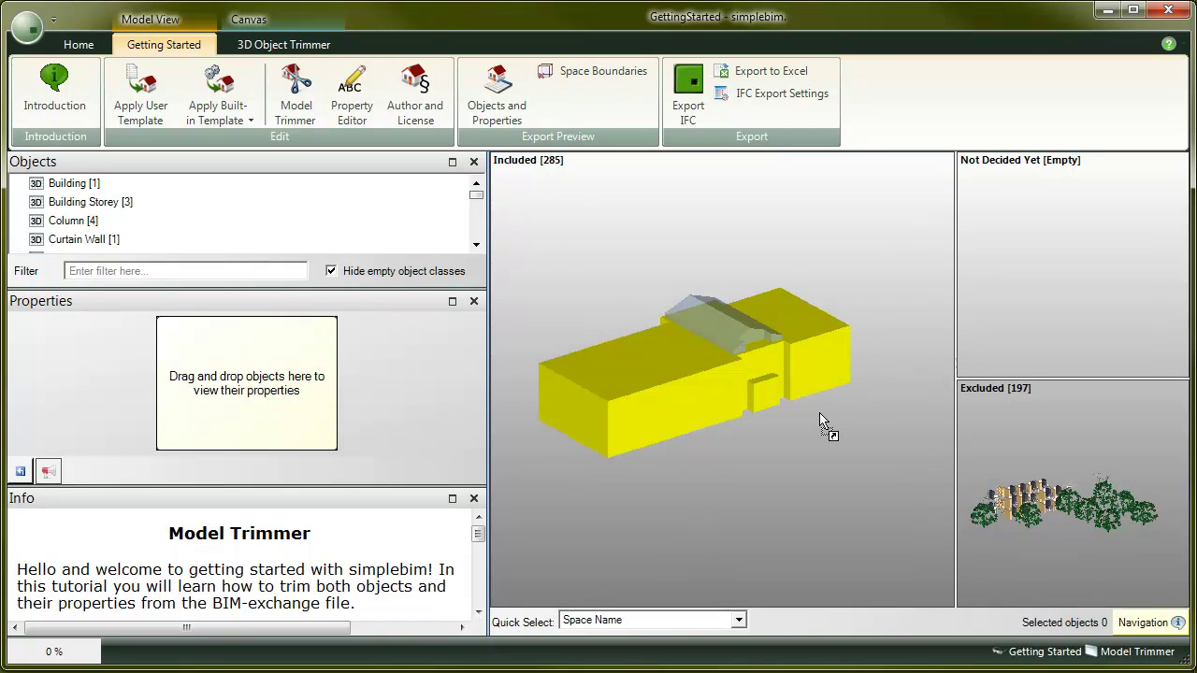
left_click_drag(978, 456, 978, 455)
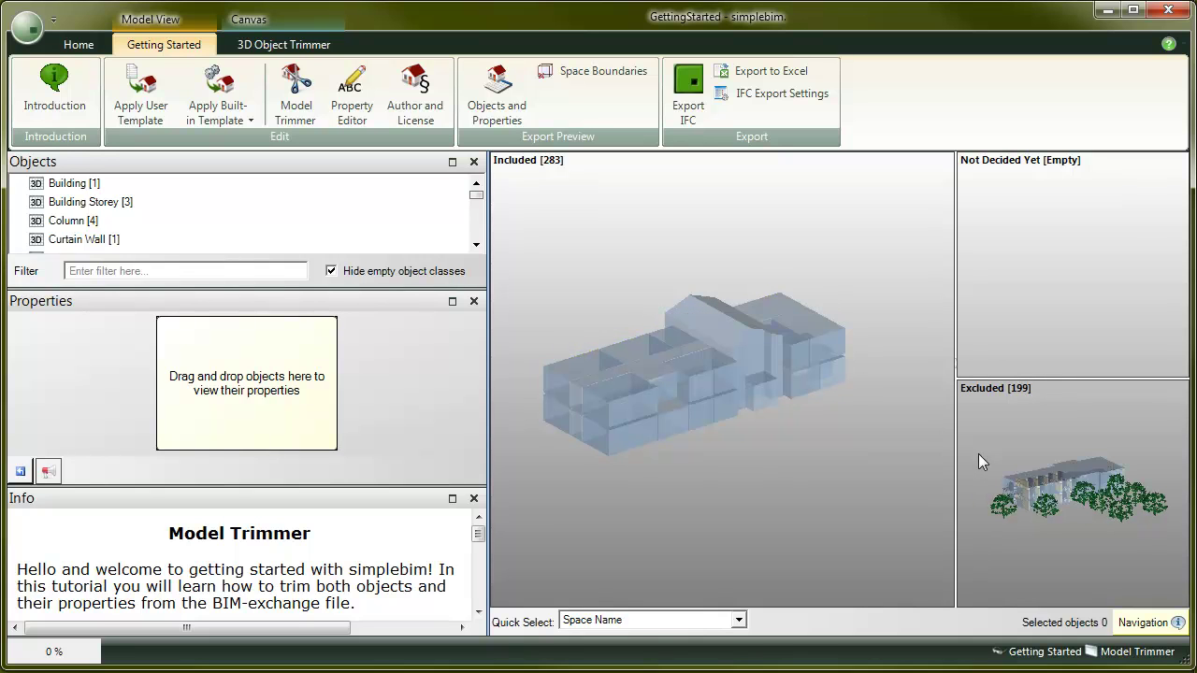
mouse_move(758, 482)
left_click(715, 537)
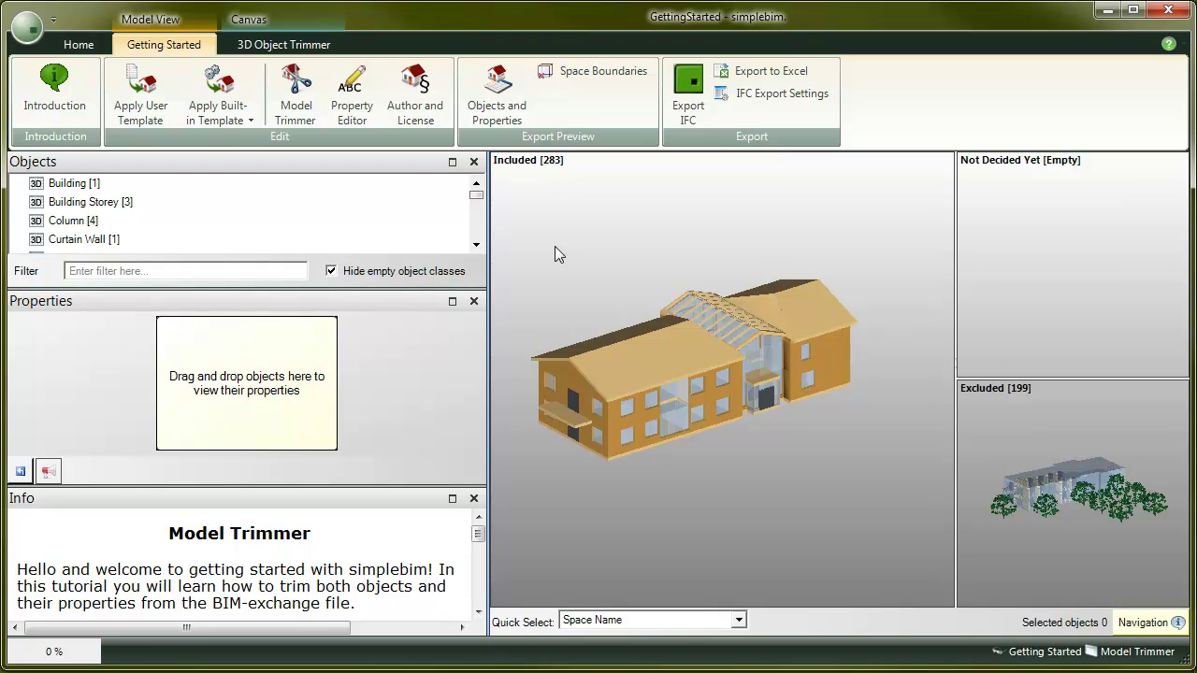
Close the Info panel and load Wall [76] into the Properties panel with sorting collapsed.
left_click(474, 498)
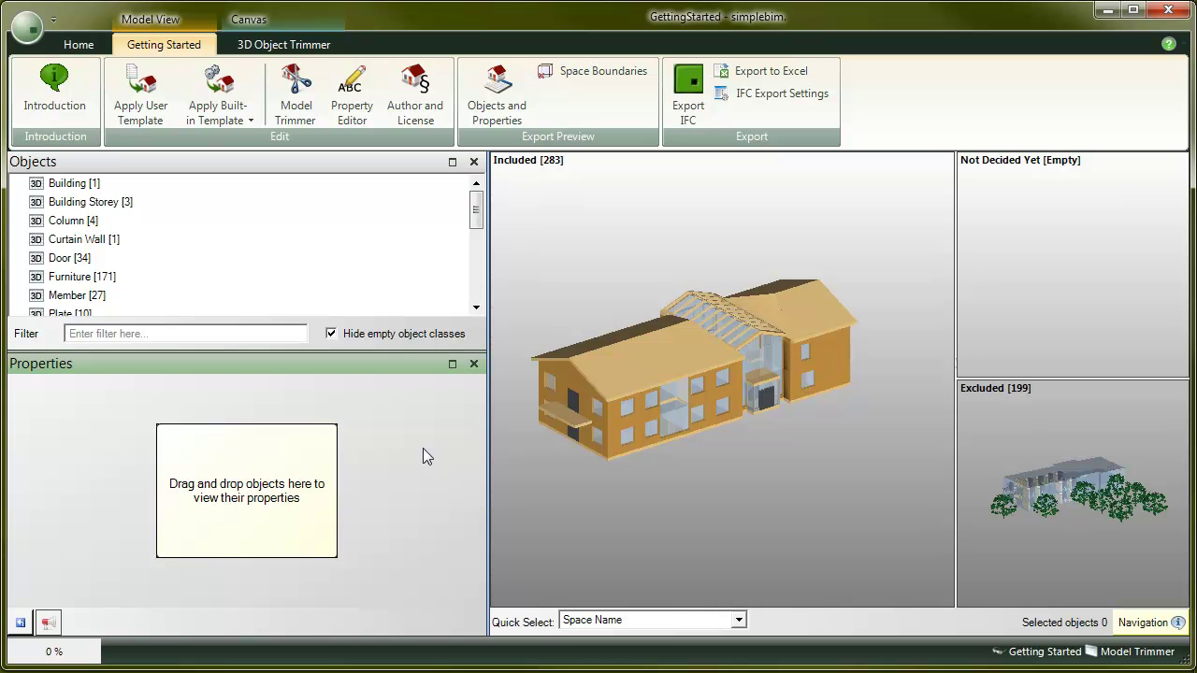
left_click_drag(476, 210, 476, 279)
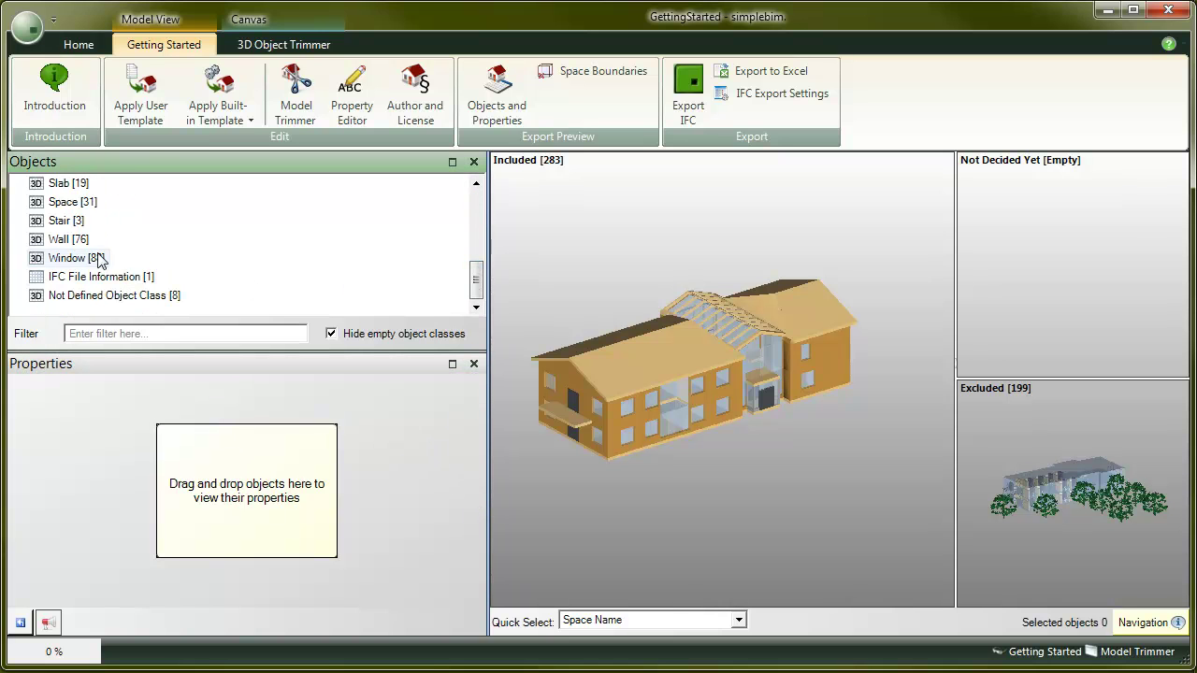
left_click_drag(67, 239, 116, 430)
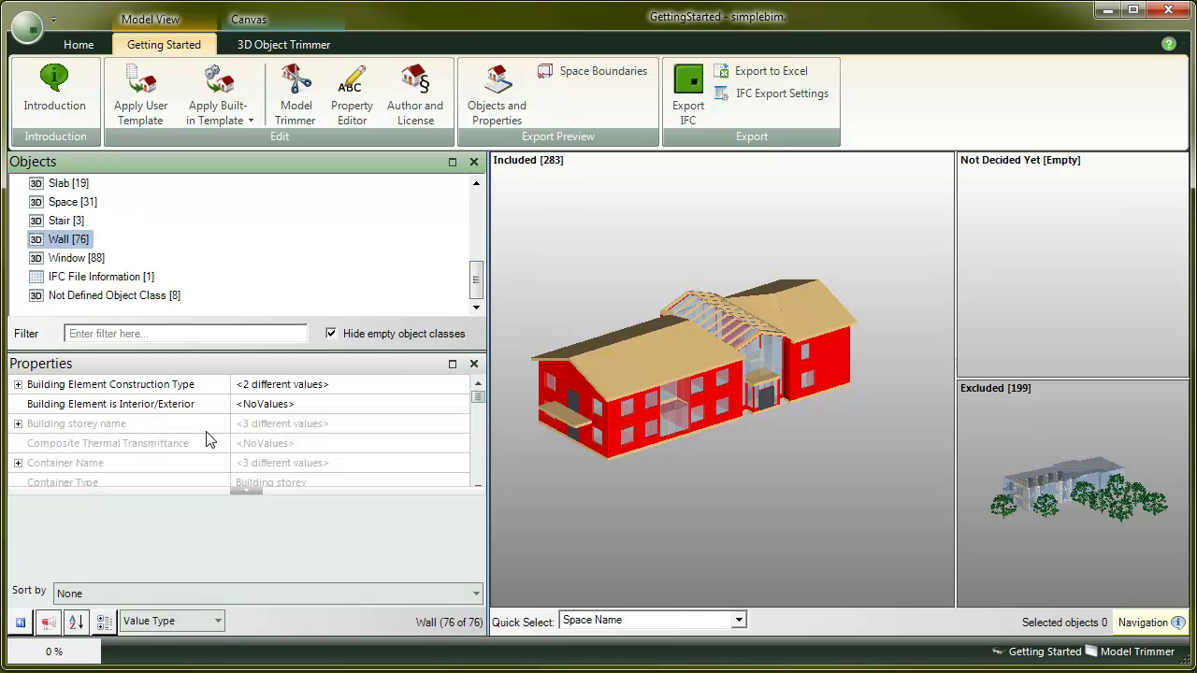
left_click(247, 491)
left_click_drag(478, 432, 467, 523)
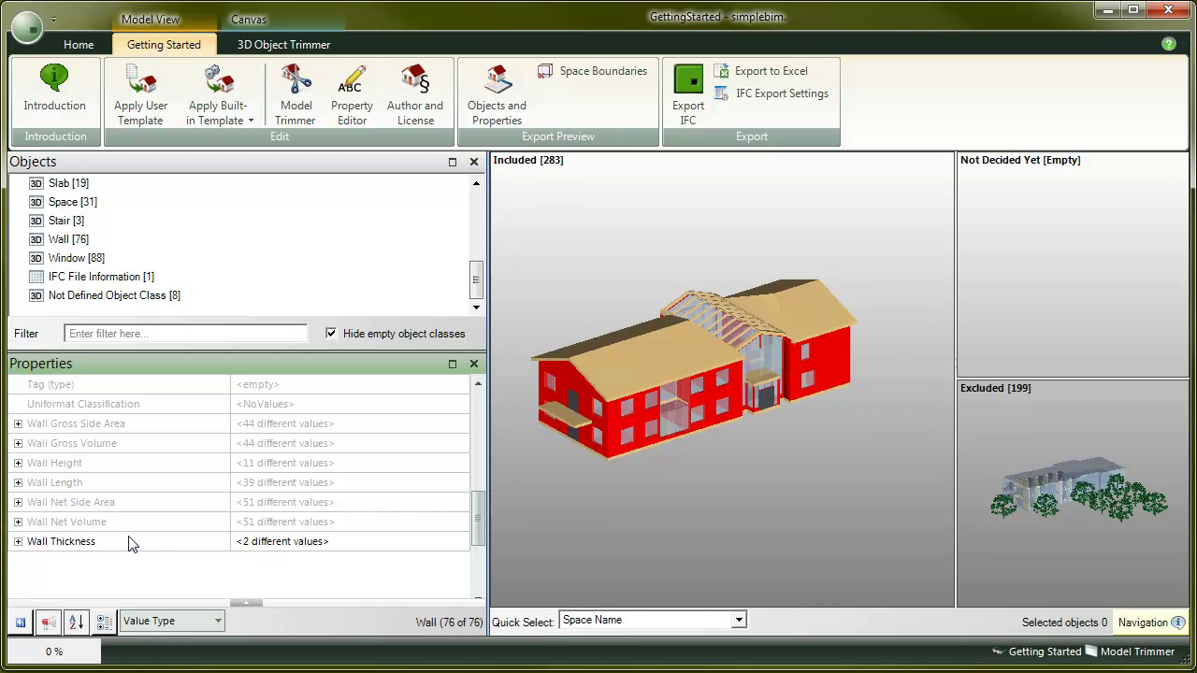
Exclude the Wall Thickness property using Exclude Selected Properties.
left_click(98, 550)
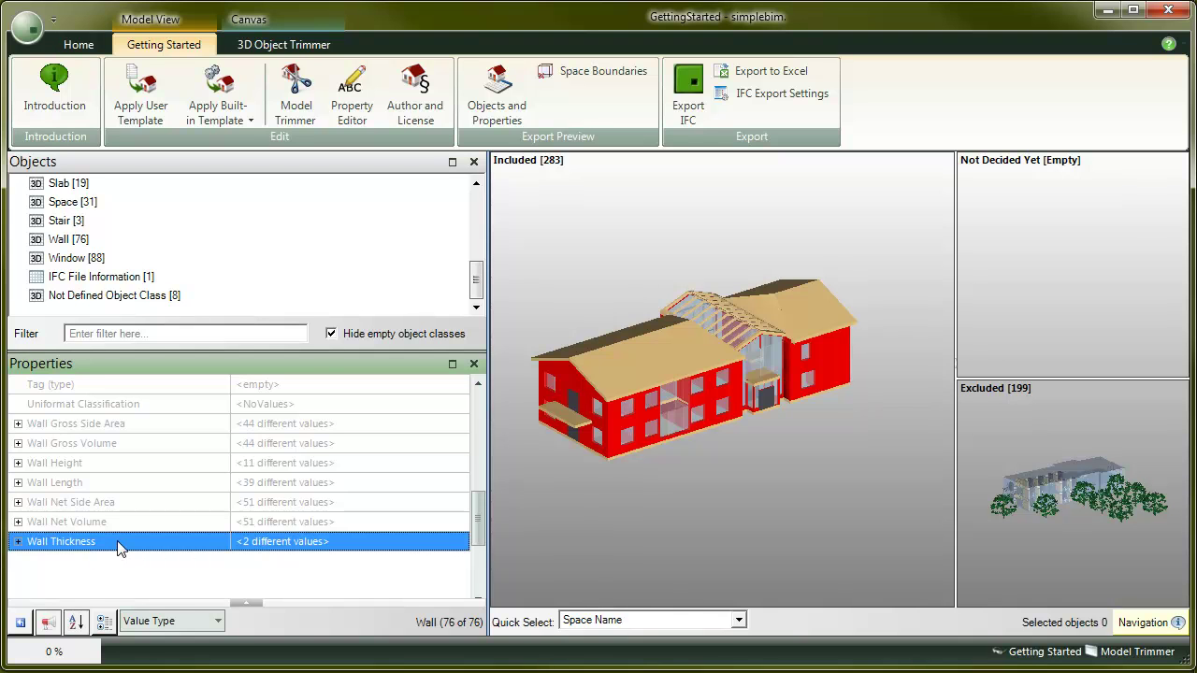
right_click(118, 548)
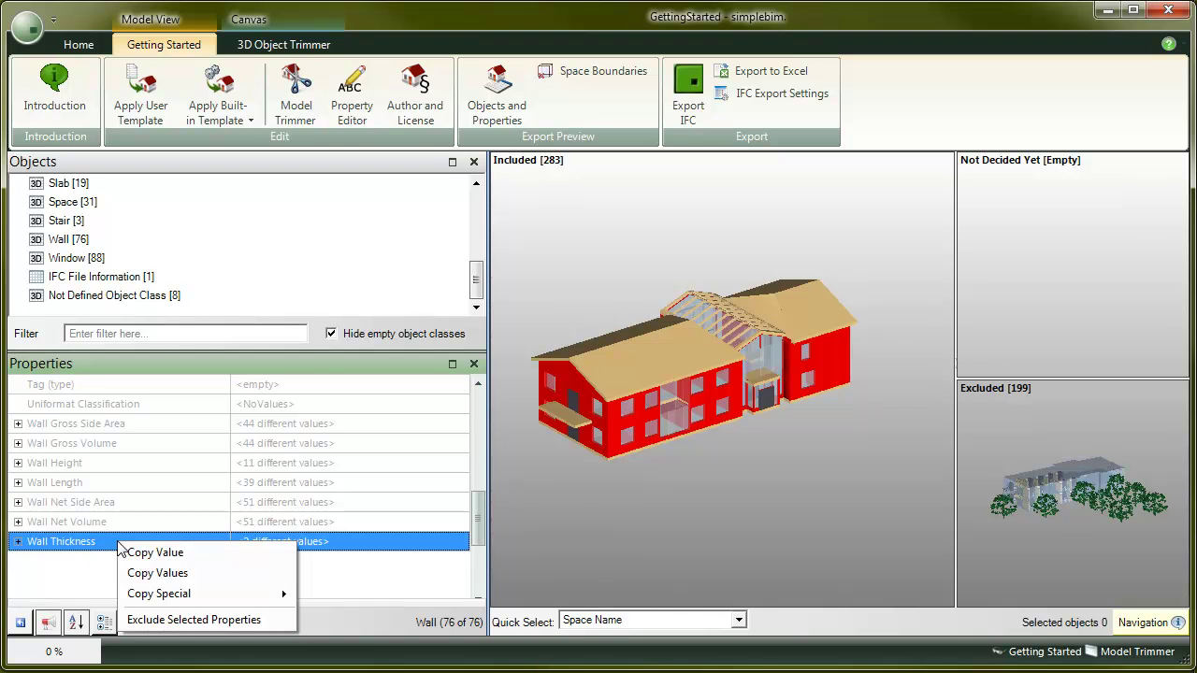
left_click(204, 620)
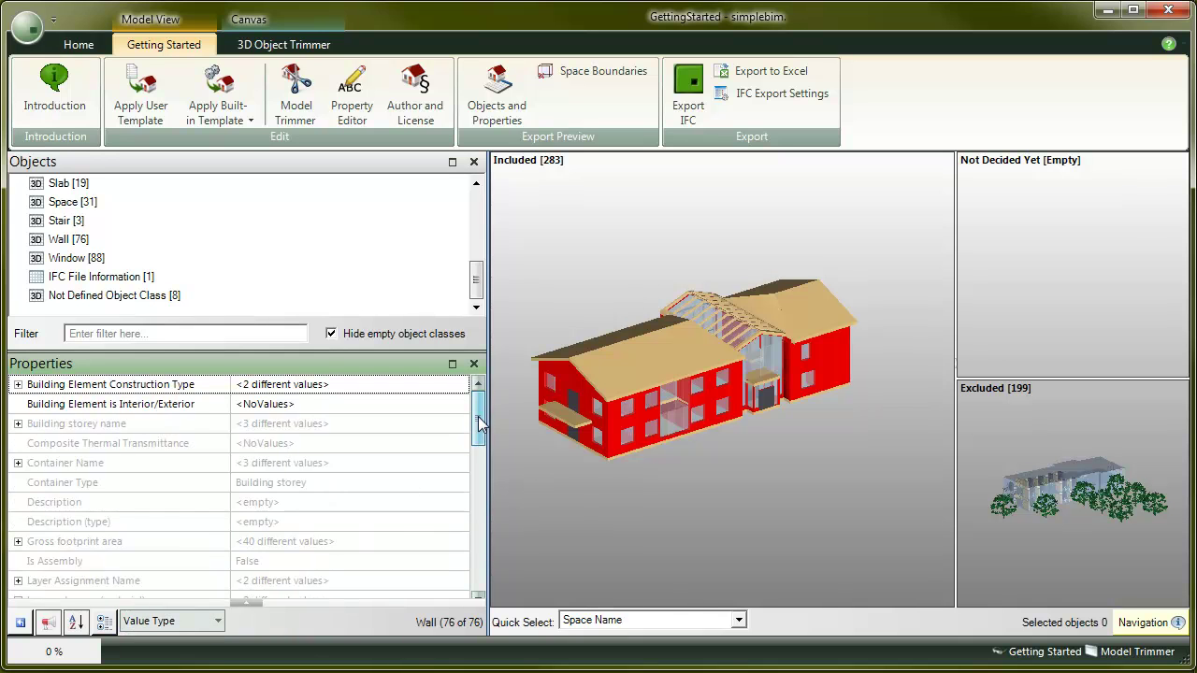
left_click_drag(478, 411, 471, 532)
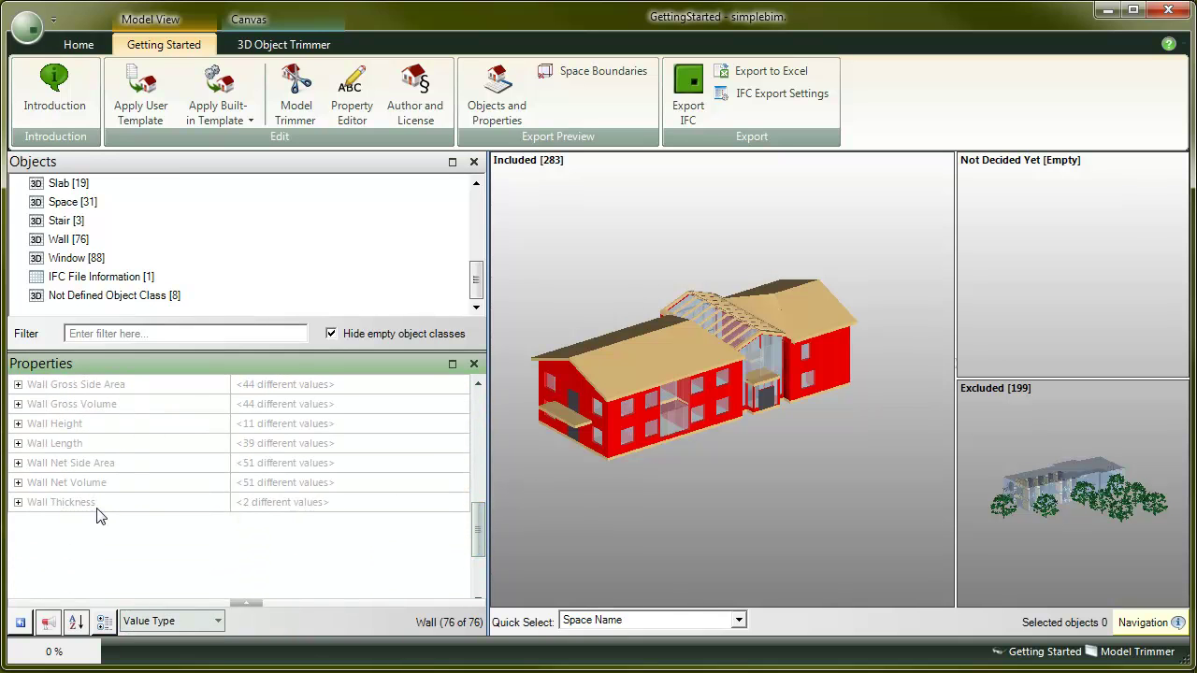